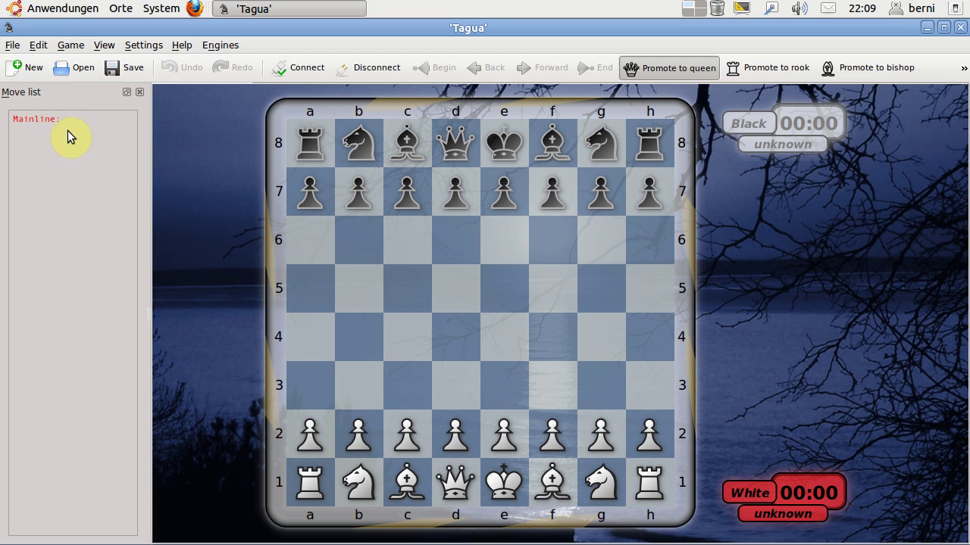
Start a new game of the Shogi variant in a new tab
{"action": "left_click", "coordinate": [34, 70]}
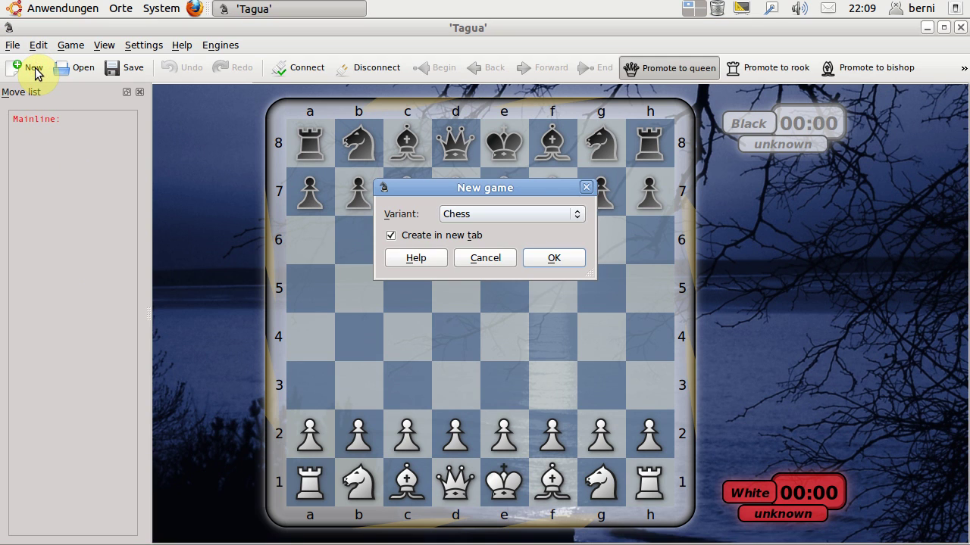
{"action": "left_click", "coordinate": [578, 217]}
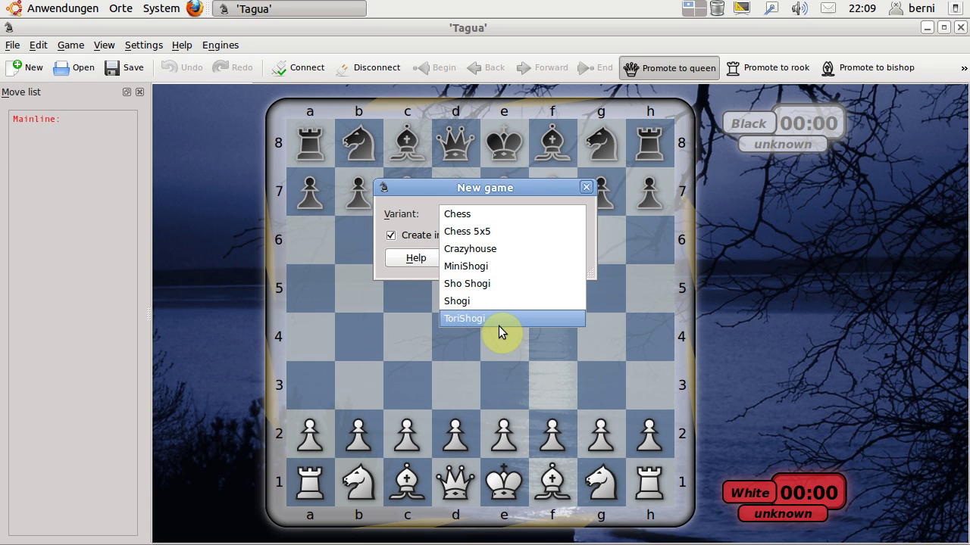
{"action": "left_click", "coordinate": [507, 303]}
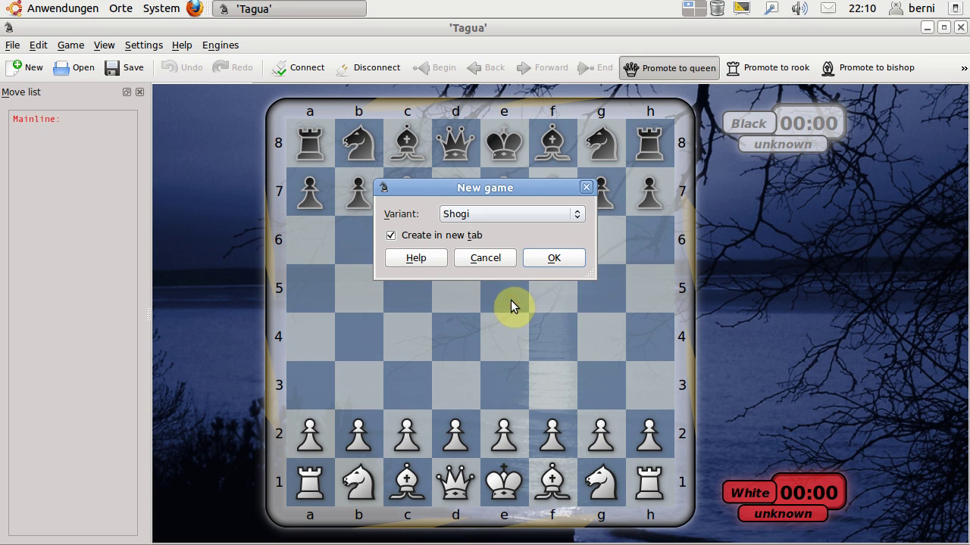
{"action": "left_click", "coordinate": [555, 259]}
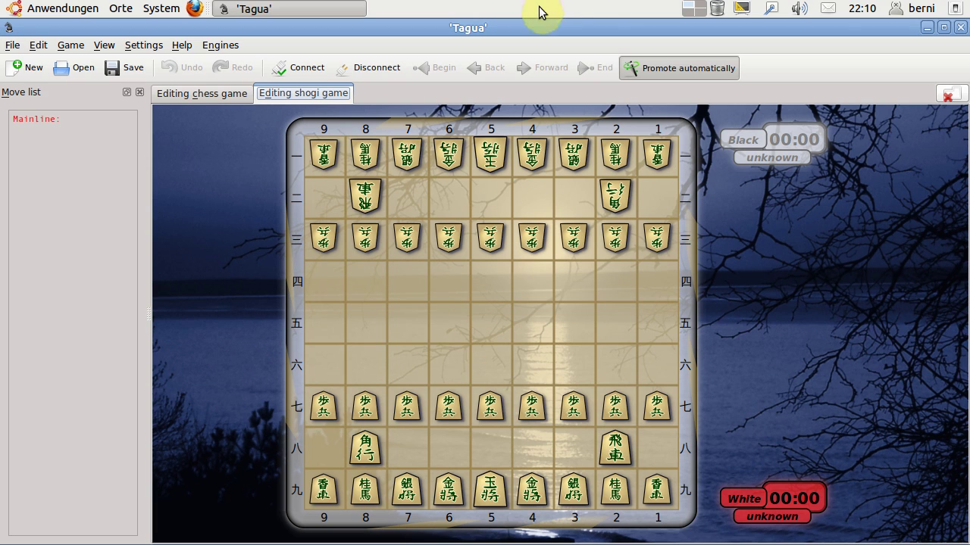
Restore the maximized window and resize it to leave free desktop space beside the board
{"action": "left_click", "coordinate": [945, 32]}
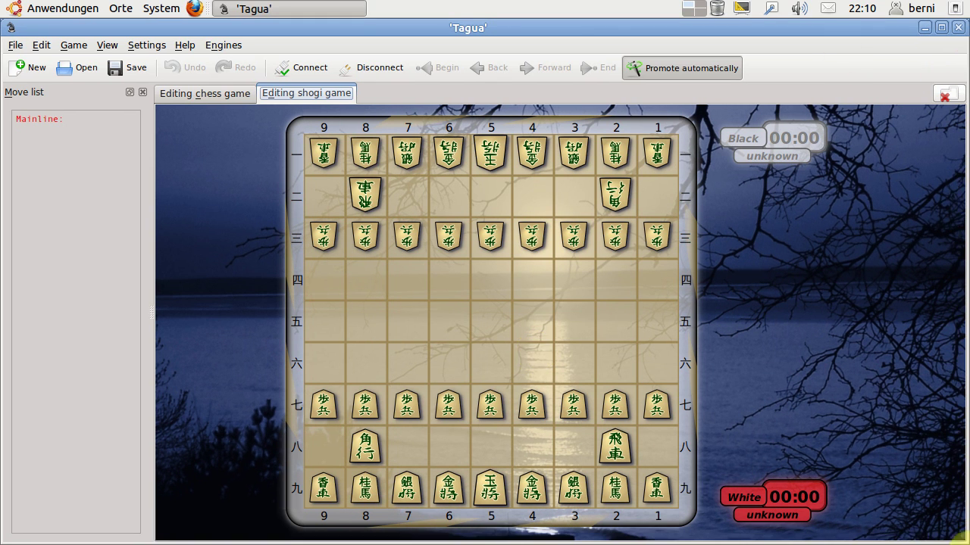
{"action": "left_click_drag", "start_coordinate": [956, 535], "coordinate": [692, 448]}
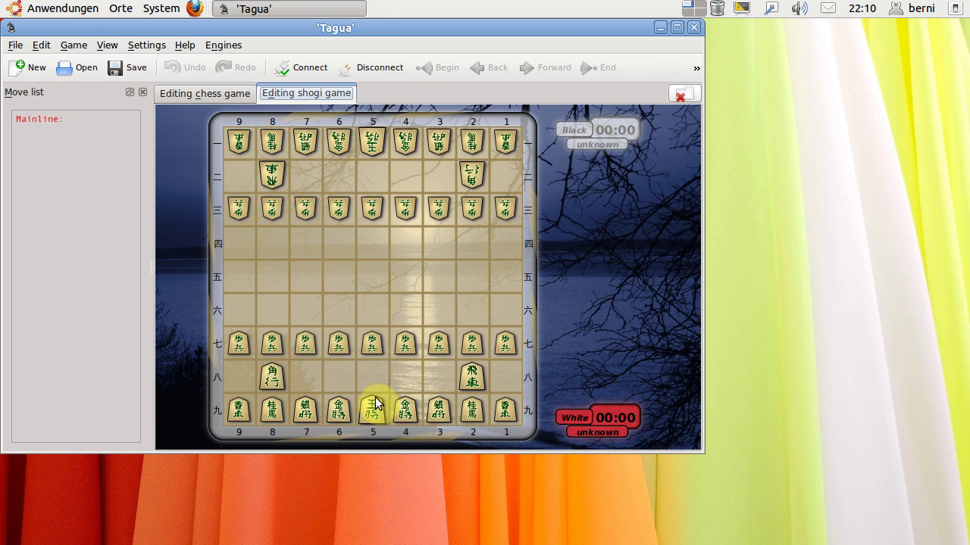
{"action": "left_click_drag", "start_coordinate": [694, 446], "coordinate": [758, 521]}
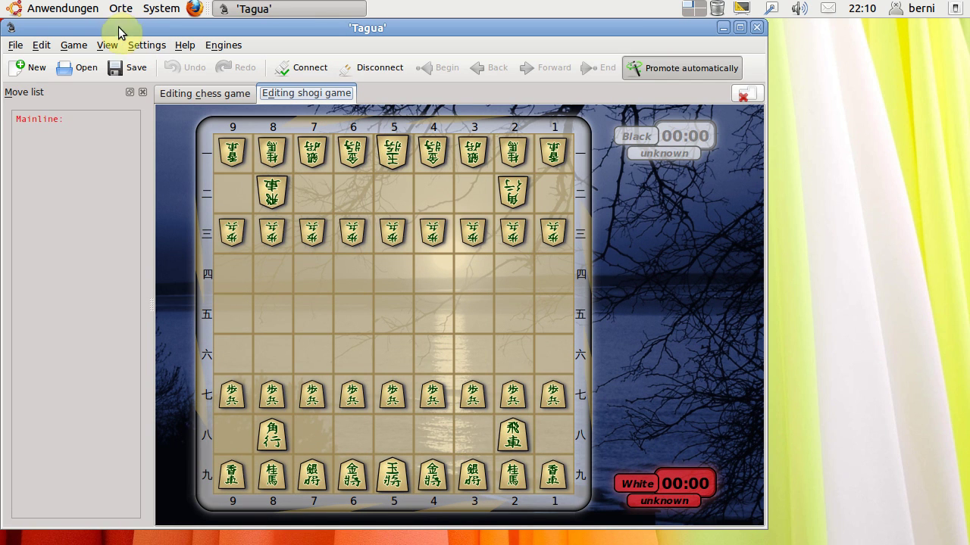
In the theme settings for the Shogi variant, apply the FantasySVG piece theme and then the ShogiSVG one
{"action": "left_click", "coordinate": [143, 47]}
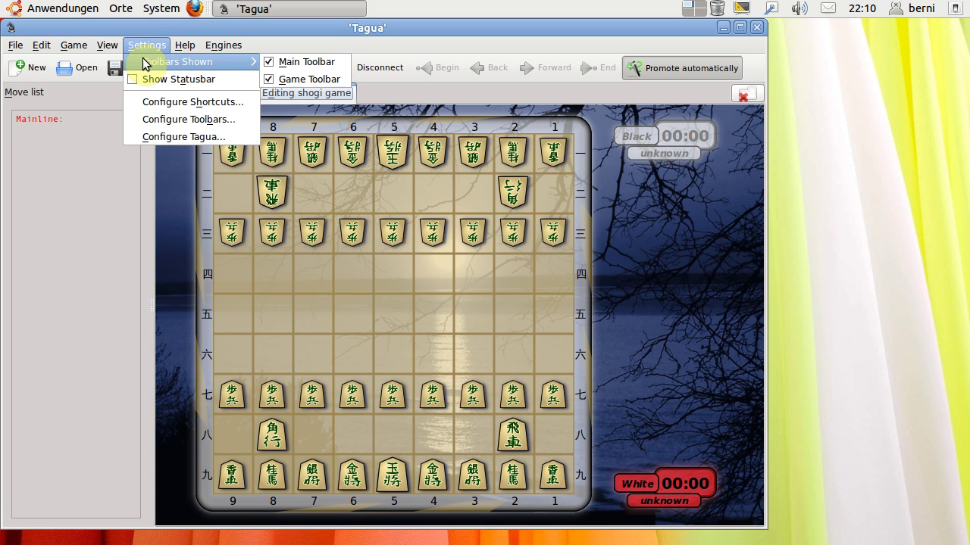
{"action": "left_click", "coordinate": [196, 143]}
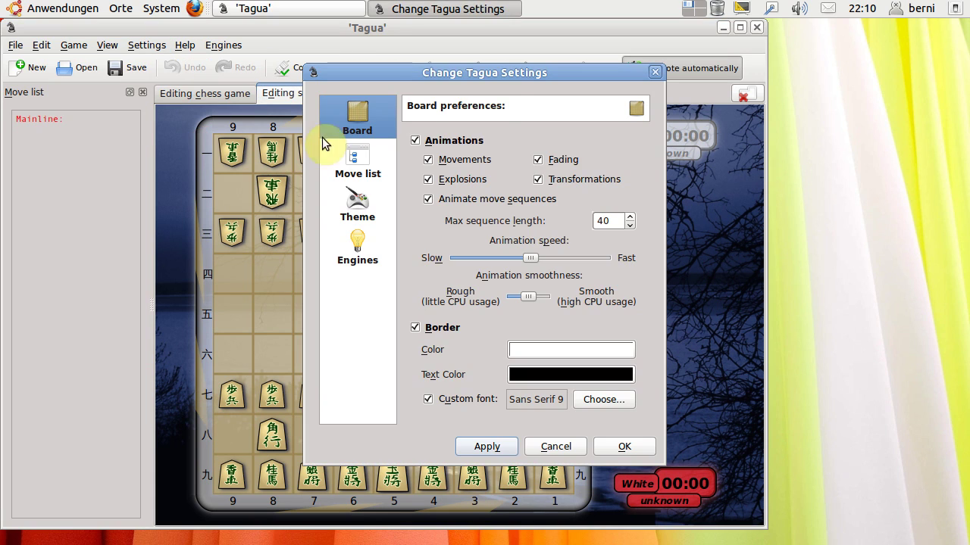
{"action": "left_click_drag", "start_coordinate": [507, 73], "coordinate": [822, 72]}
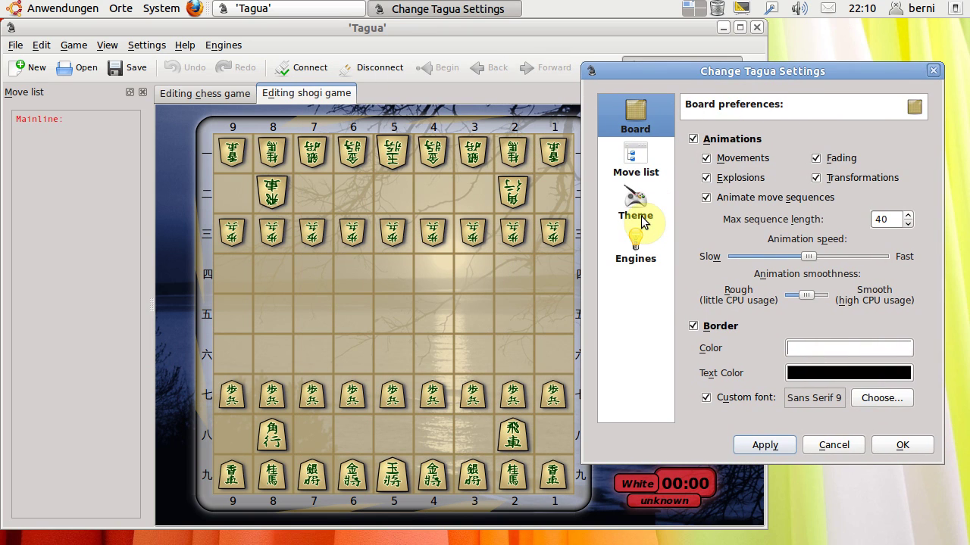
{"action": "left_click", "coordinate": [676, 201]}
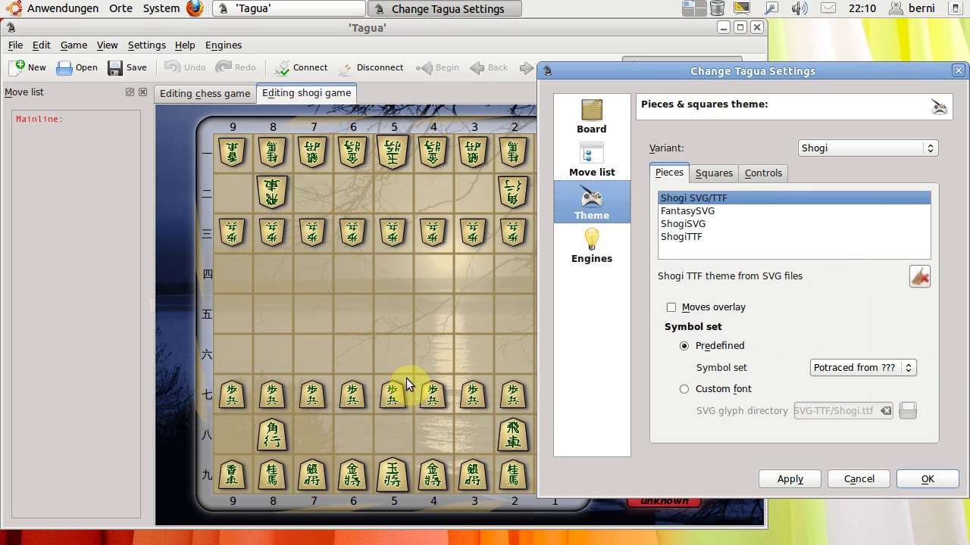
{"action": "left_click", "coordinate": [702, 210]}
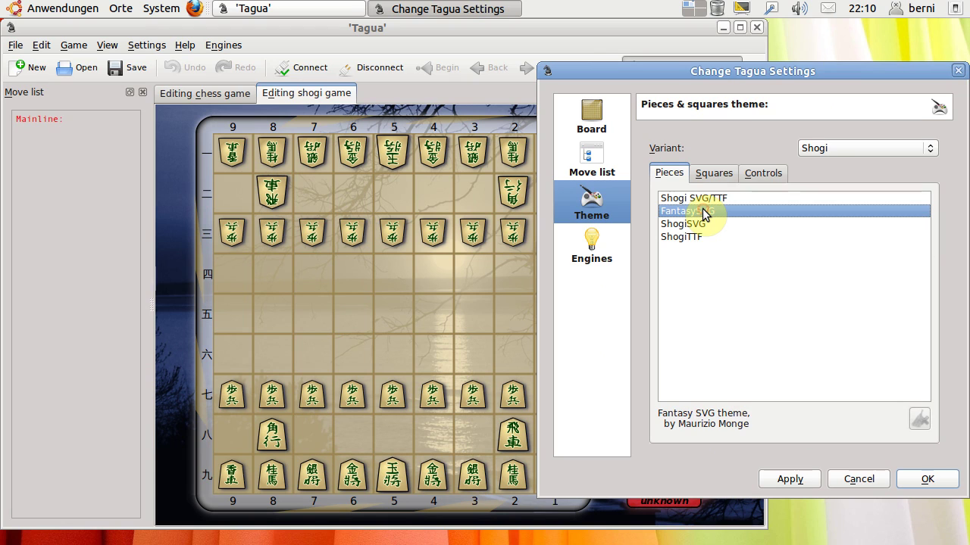
{"action": "left_click", "coordinate": [799, 480]}
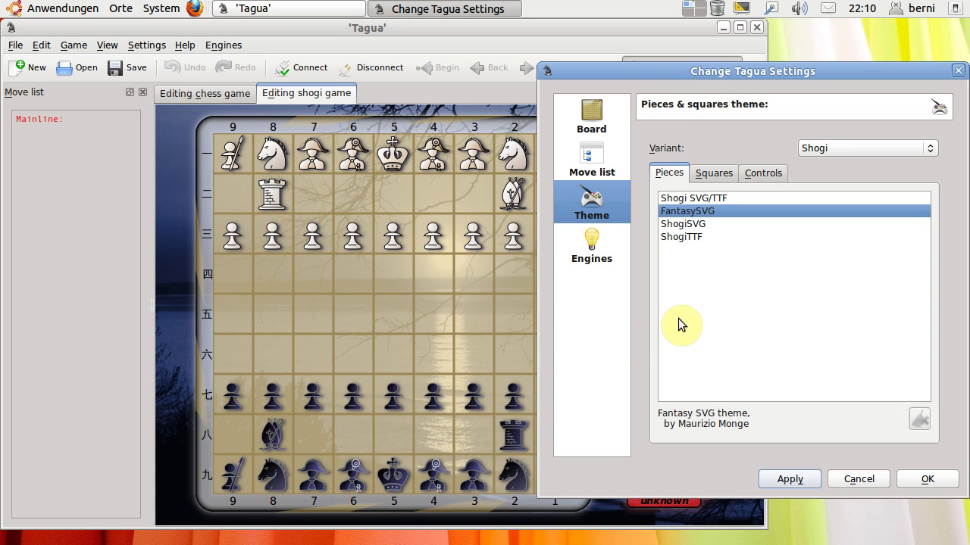
{"action": "left_click", "coordinate": [689, 225]}
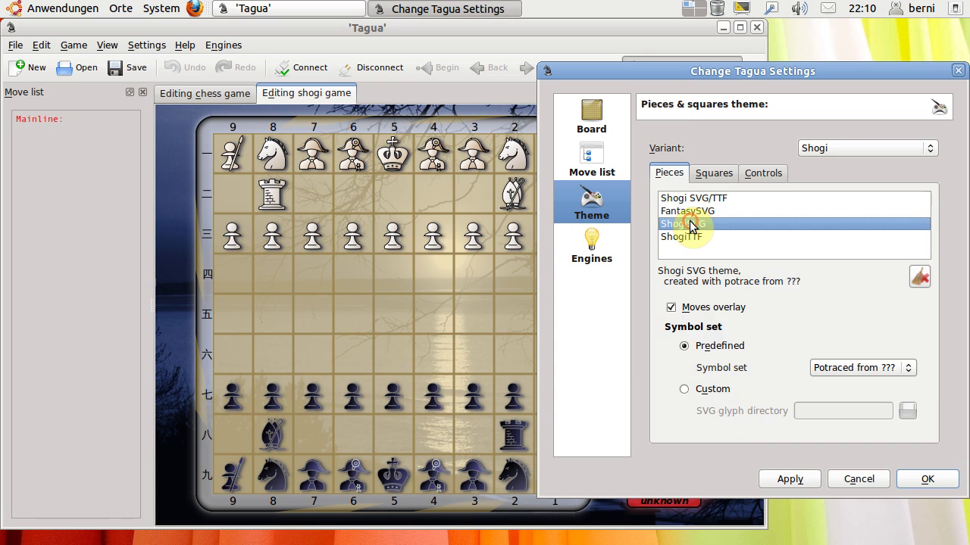
{"action": "left_click", "coordinate": [794, 480]}
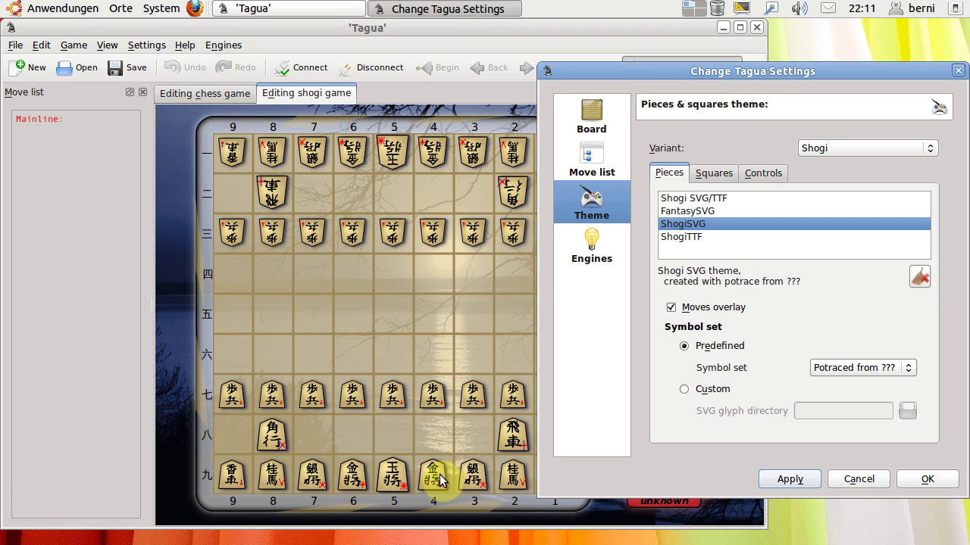
Apply the ShogiTTF piece theme, then enable single kanji on tiles and apply that too
{"action": "left_click", "coordinate": [685, 237]}
{"action": "left_click", "coordinate": [802, 477]}
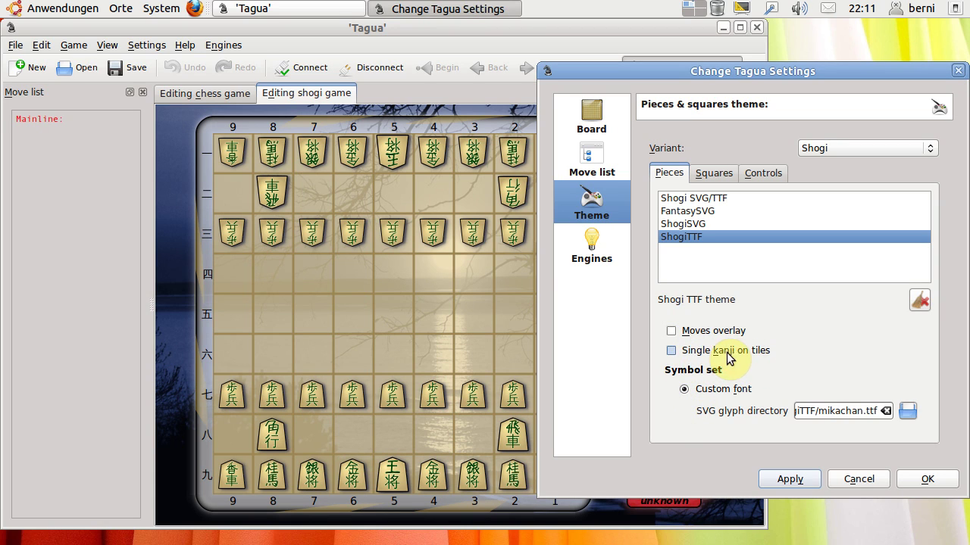
{"action": "left_click", "coordinate": [671, 351]}
{"action": "left_click", "coordinate": [790, 481]}
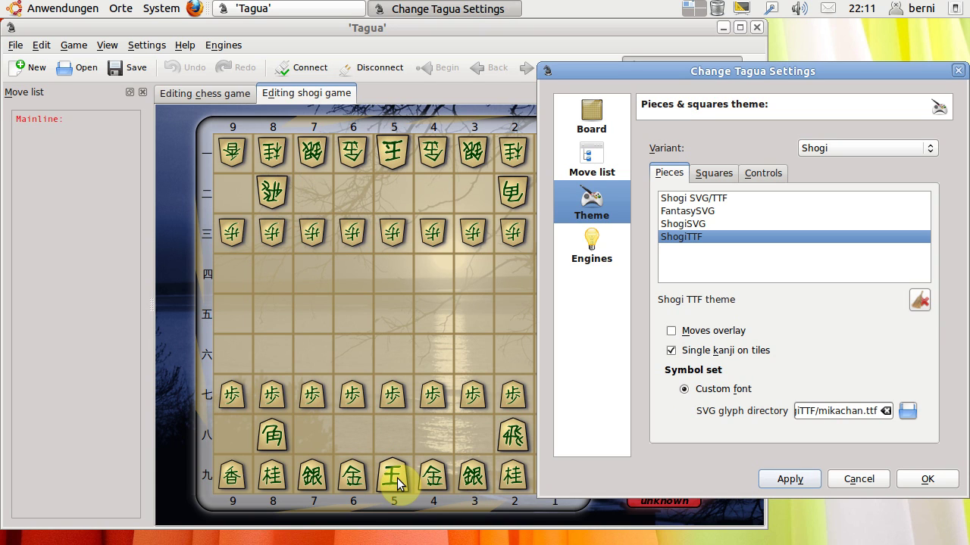
Apply the Shogi SVG/TTF piece theme, close the settings and maximize the game window
{"action": "left_click", "coordinate": [707, 197]}
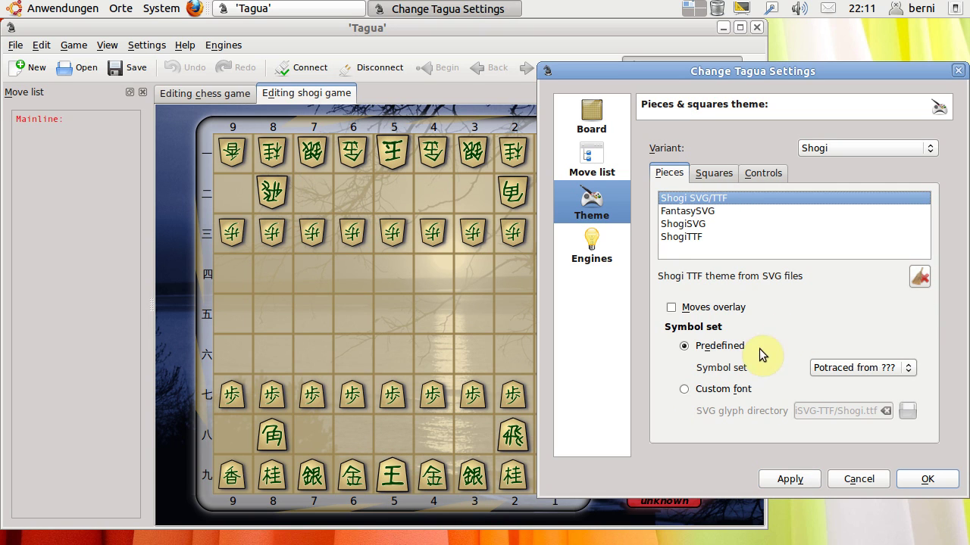
{"action": "left_click", "coordinate": [789, 477]}
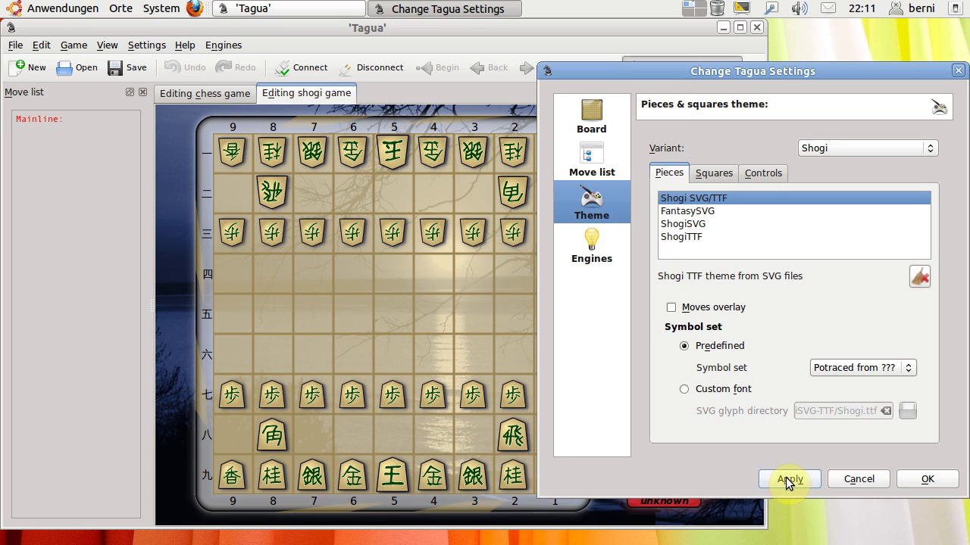
{"action": "left_click", "coordinate": [938, 484]}
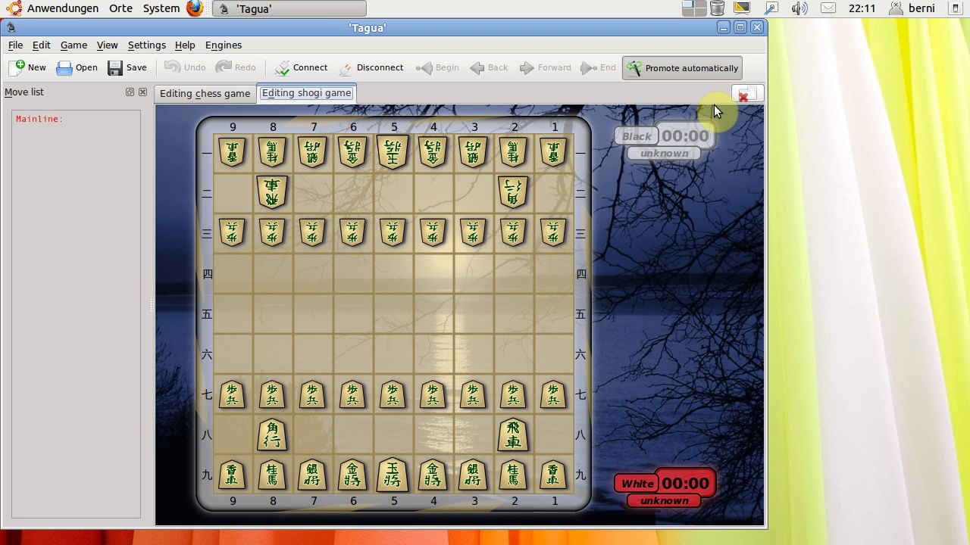
{"action": "left_click", "coordinate": [740, 28]}
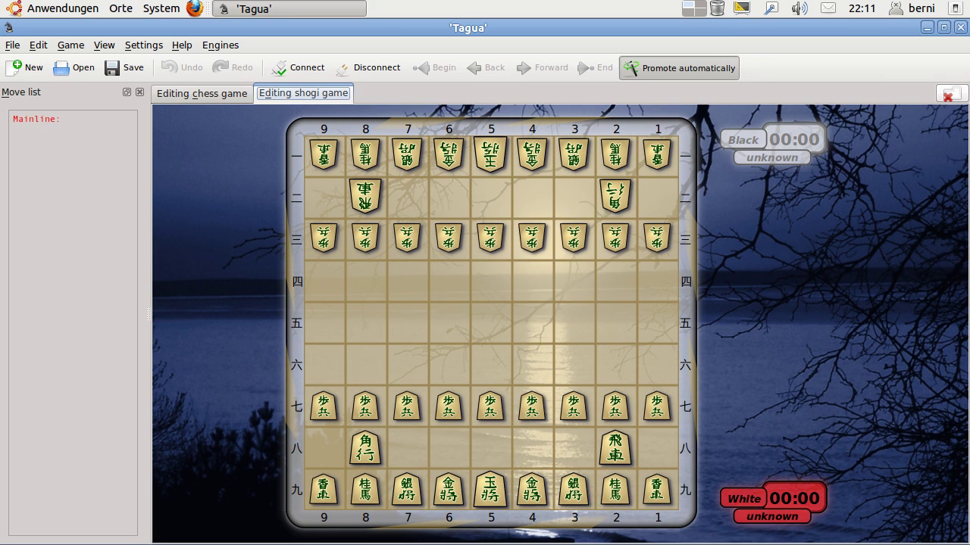
Open the game by advancing White's pawn on file 7 one square to 7六
{"action": "left_click", "coordinate": [408, 408]}
{"action": "left_click_drag", "start_coordinate": [408, 408], "coordinate": [408, 368]}
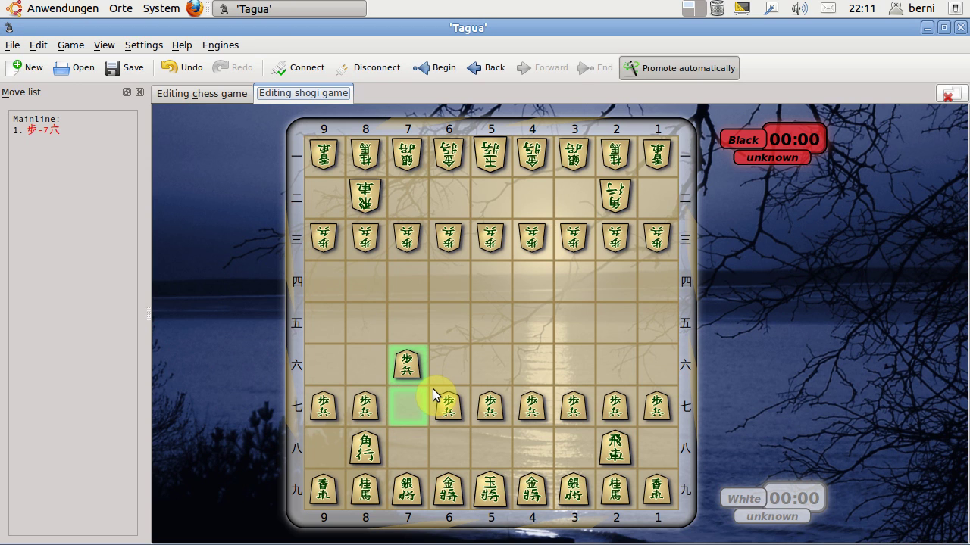
{"action": "left_click", "coordinate": [222, 45]}
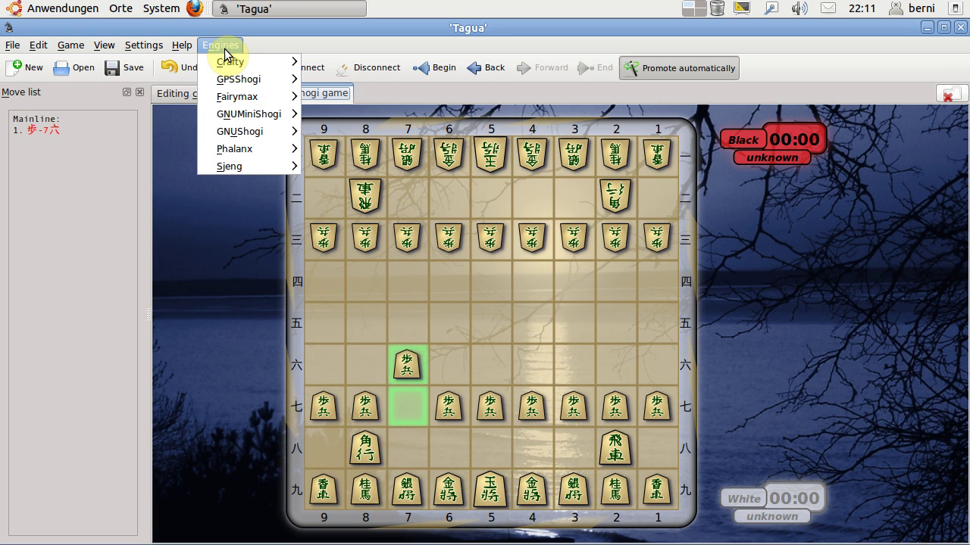
{"action": "mouse_move", "coordinate": [232, 65]}
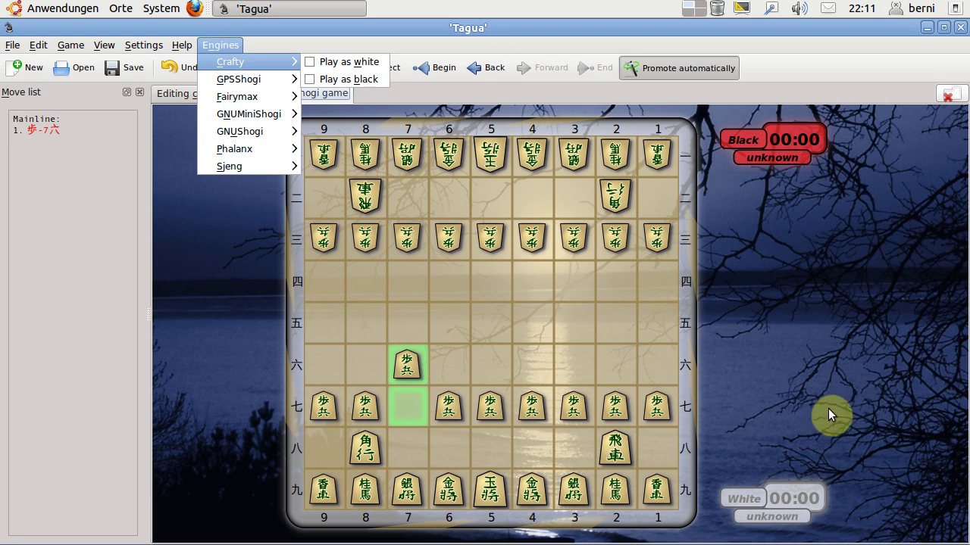
{"action": "left_click", "coordinate": [816, 364]}
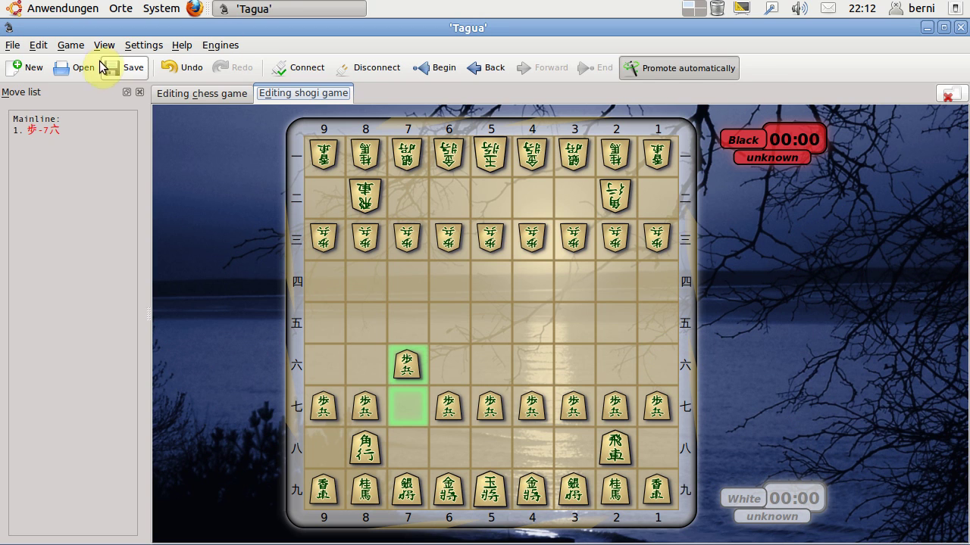
Set the GPSShogi engine to play as black
{"action": "left_click", "coordinate": [225, 45]}
{"action": "mouse_move", "coordinate": [245, 85]}
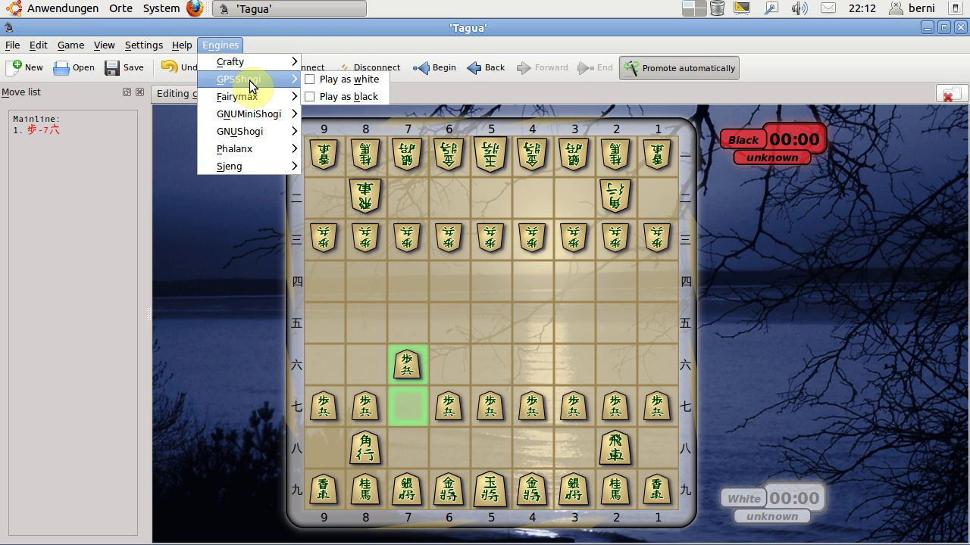
{"action": "left_click", "coordinate": [353, 96]}
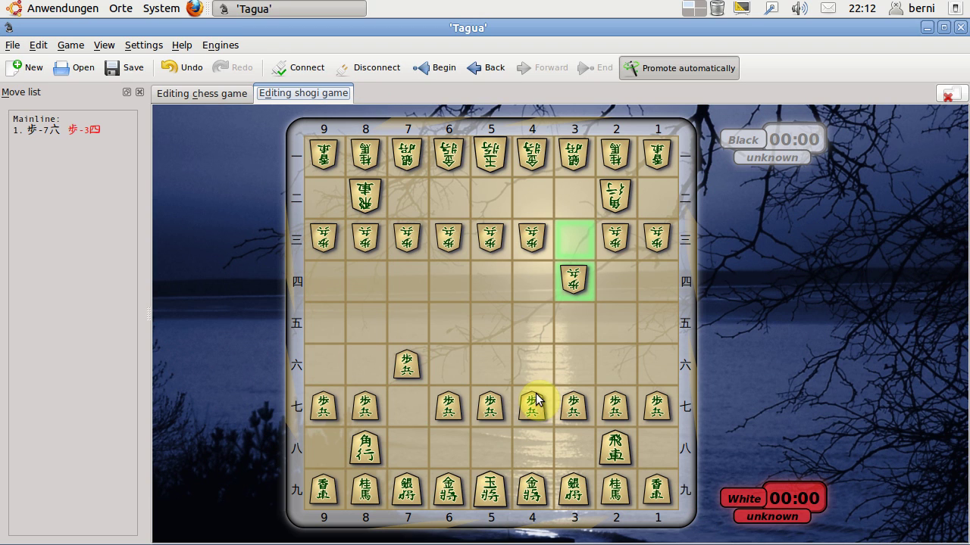
Play White's next two moves: the file 6 pawn to 6六 and the file 7 silver general to 7八
{"action": "left_click_drag", "start_coordinate": [453, 411], "coordinate": [446, 370]}
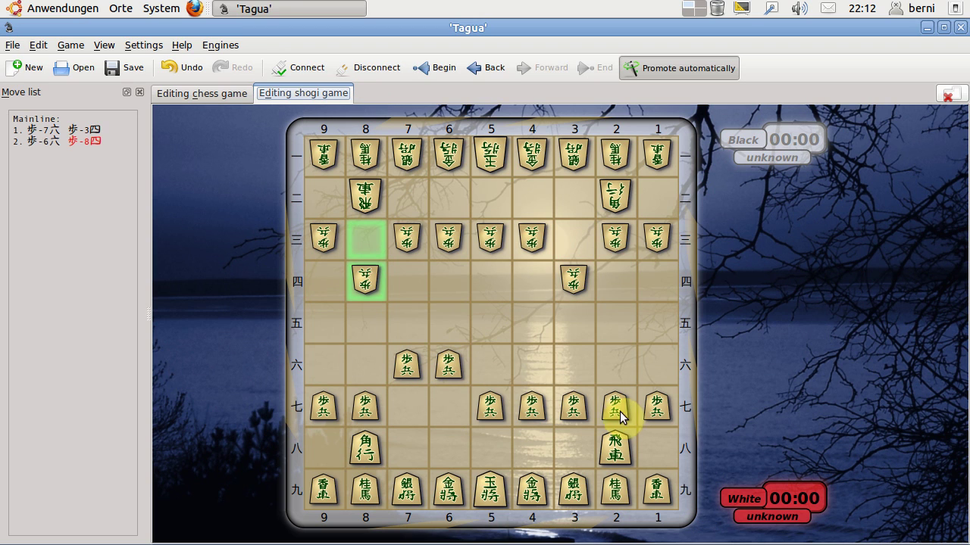
{"action": "left_click_drag", "start_coordinate": [421, 513], "coordinate": [401, 451]}
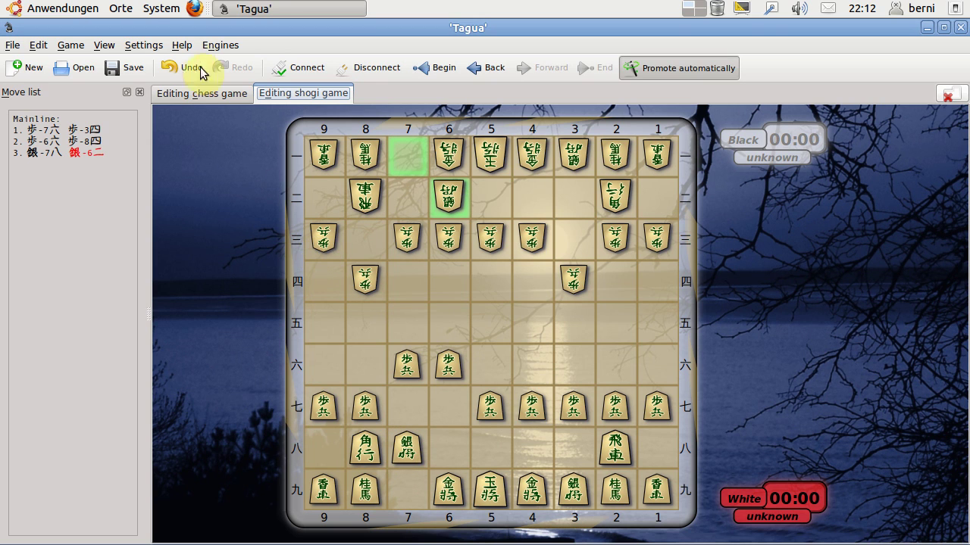
Set GPSShogi to play as white too, and advance White's pawn on file 5 to 5六
{"action": "left_click", "coordinate": [219, 48]}
{"action": "mouse_move", "coordinate": [234, 80]}
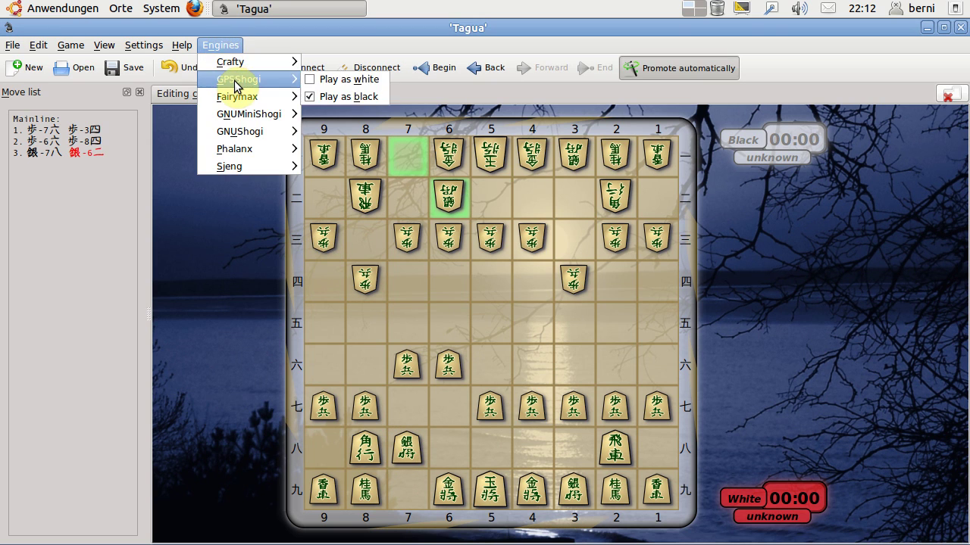
{"action": "left_click", "coordinate": [337, 78]}
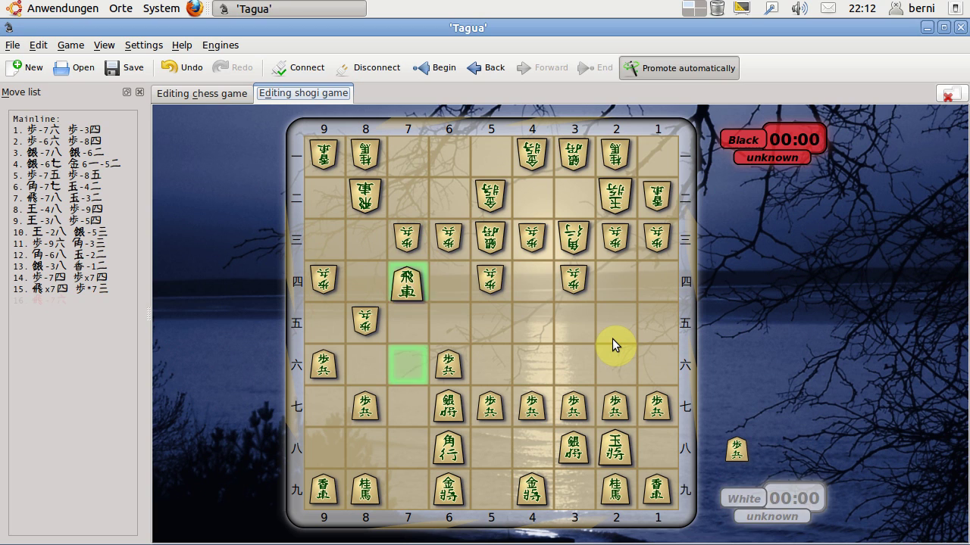
{"action": "left_click_drag", "start_coordinate": [491, 406], "coordinate": [489, 349]}
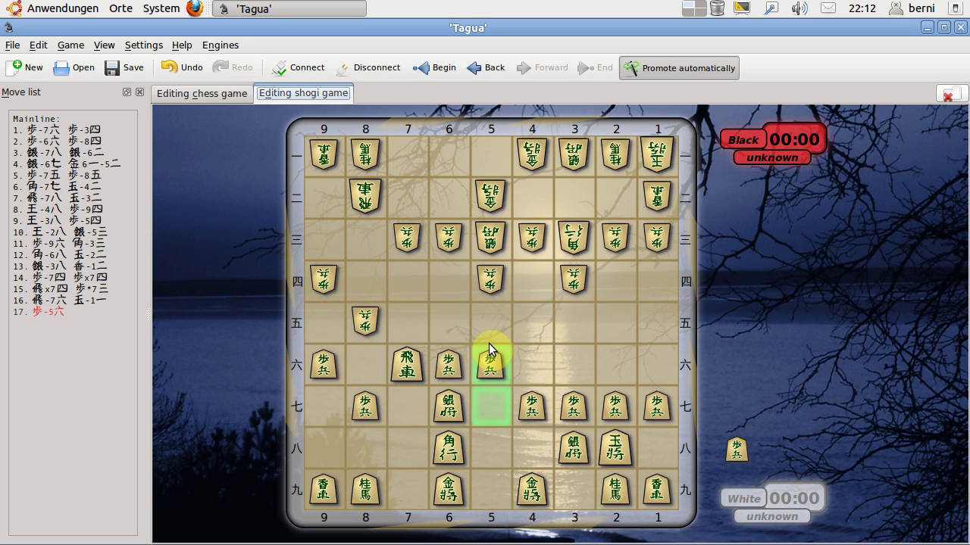
Stop GPSShogi from playing both the white and the black side
{"action": "left_click", "coordinate": [220, 45]}
{"action": "mouse_move", "coordinate": [247, 81]}
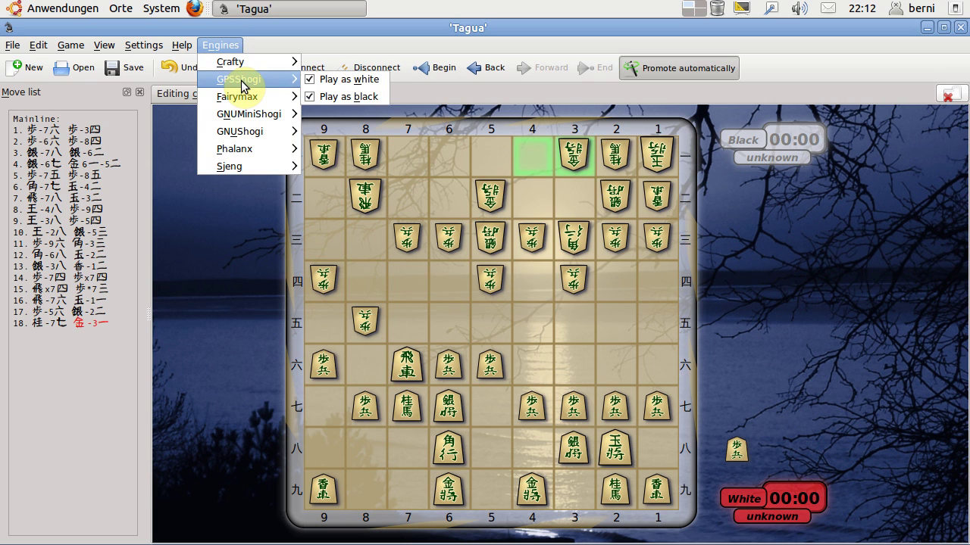
{"action": "left_click", "coordinate": [319, 94]}
{"action": "left_click", "coordinate": [222, 47]}
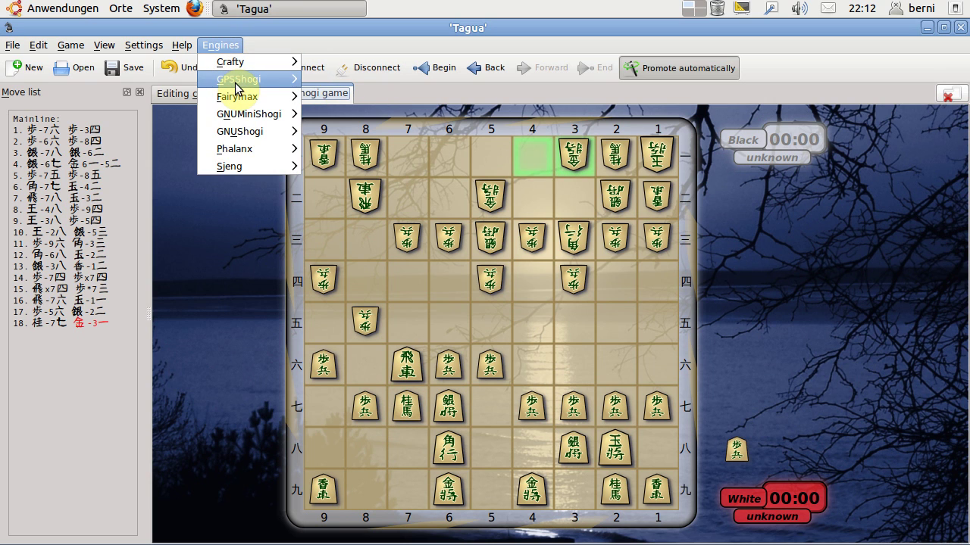
{"action": "left_click", "coordinate": [334, 98]}
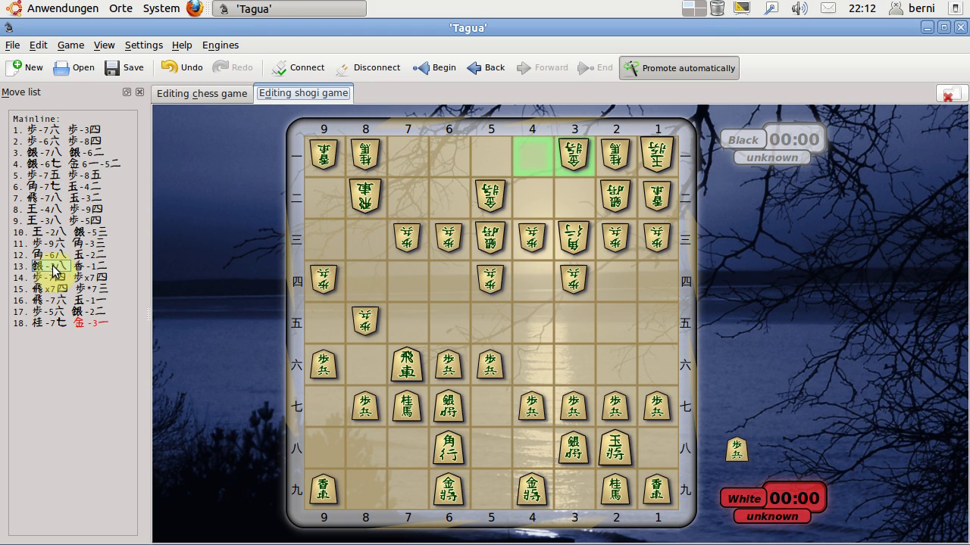
Jump between positions in the shogi move list, viewing moves 1 and 3 and the last move, 金-3一
{"action": "left_click", "coordinate": [44, 152]}
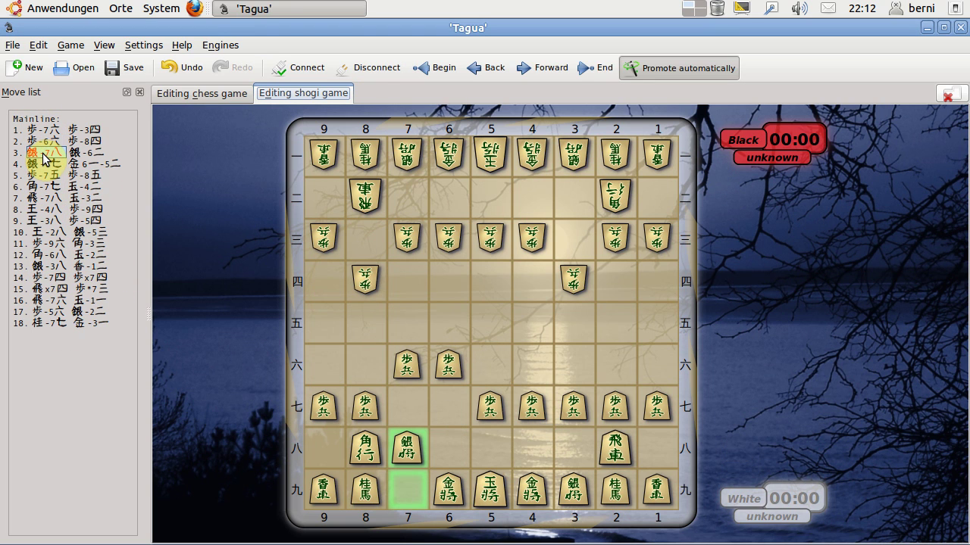
{"action": "left_click", "coordinate": [104, 326]}
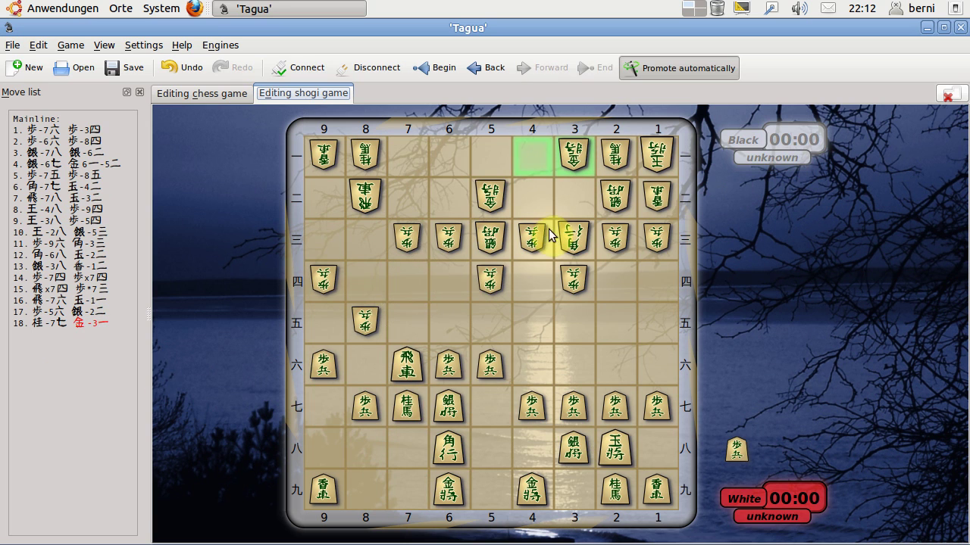
{"action": "left_click", "coordinate": [54, 131]}
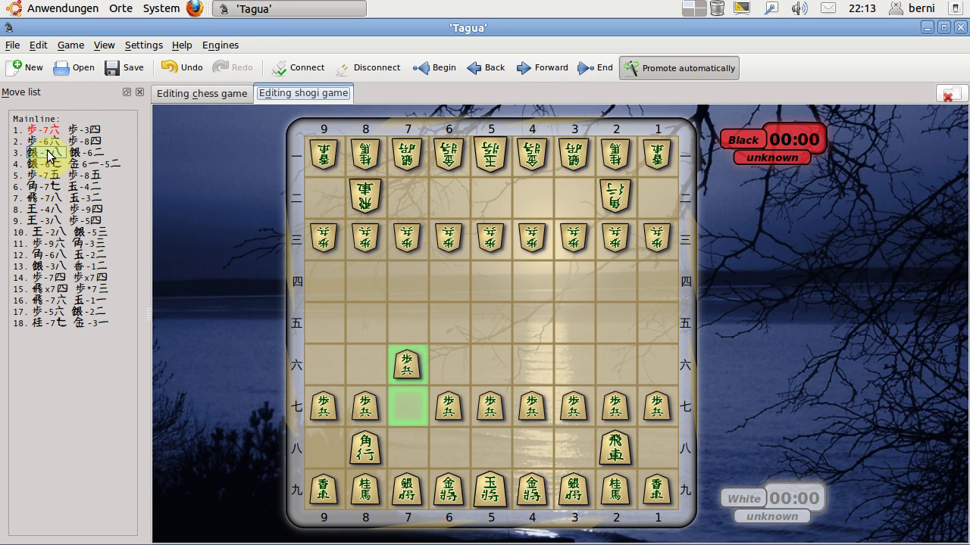
{"action": "left_click", "coordinate": [48, 155]}
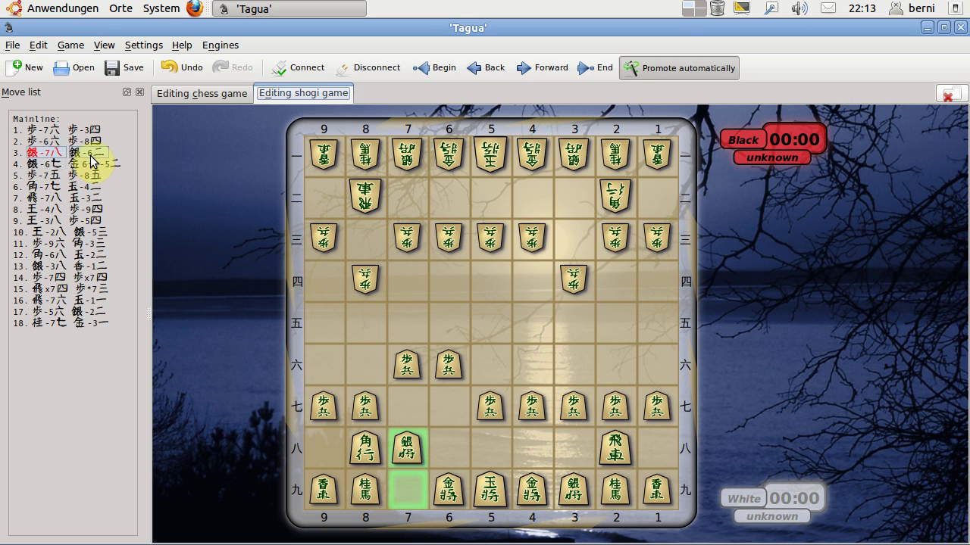
{"action": "left_click", "coordinate": [92, 154]}
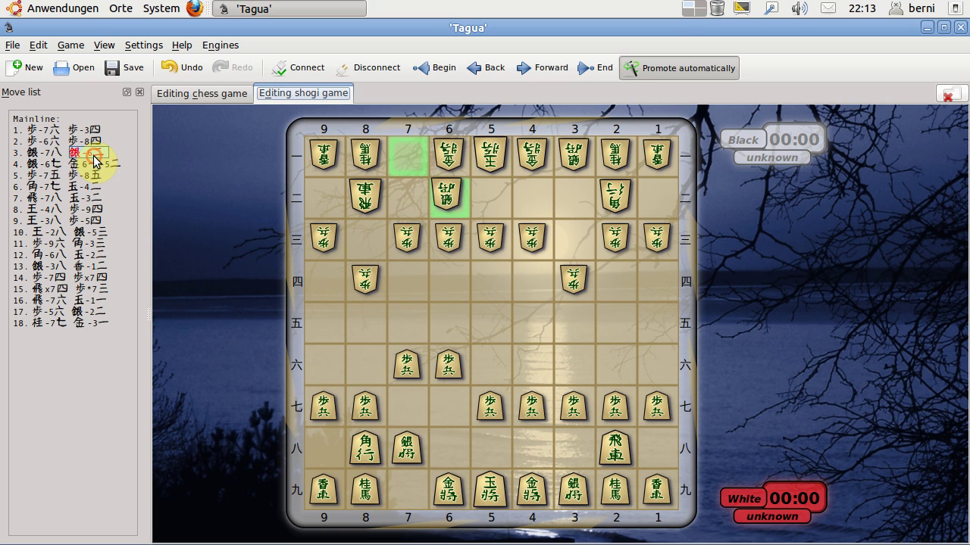
Branch off after move 3's 銀-7八 with 銀-3二, 飛-6八, 歩-2四 and 歩-1六, and collapse and re-expand this variation
{"action": "left_click", "coordinate": [54, 152]}
{"action": "left_click_drag", "start_coordinate": [554, 156], "coordinate": [579, 201]}
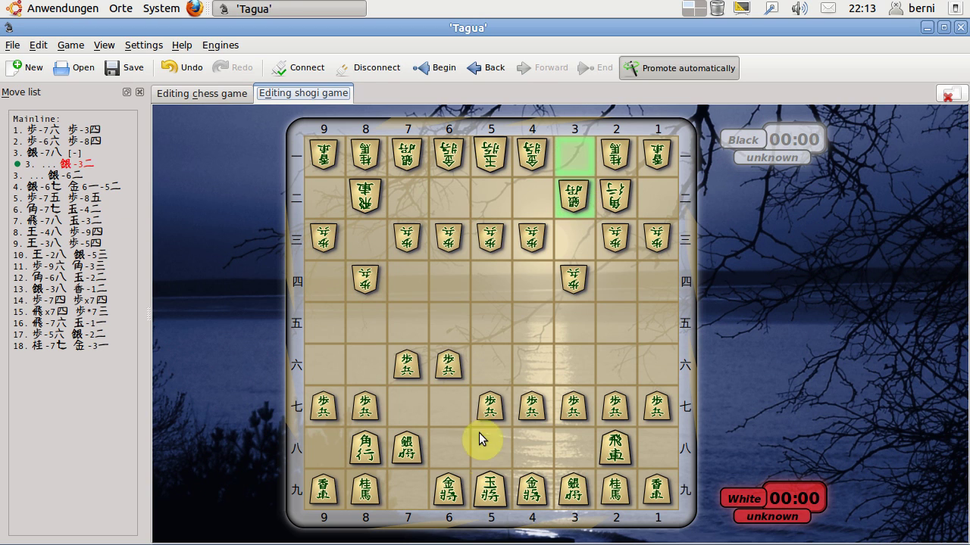
{"action": "left_click_drag", "start_coordinate": [612, 455], "coordinate": [453, 448]}
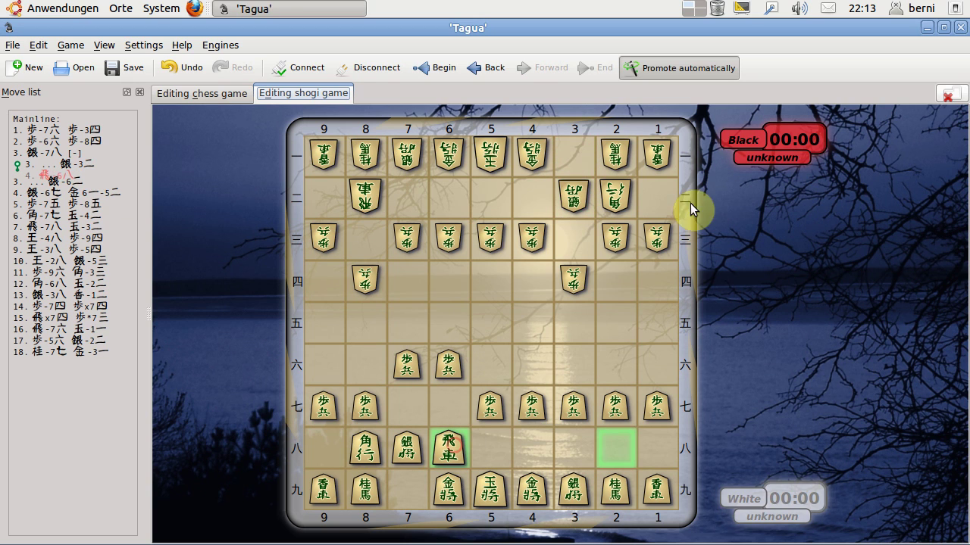
{"action": "left_click_drag", "start_coordinate": [620, 241], "coordinate": [617, 280]}
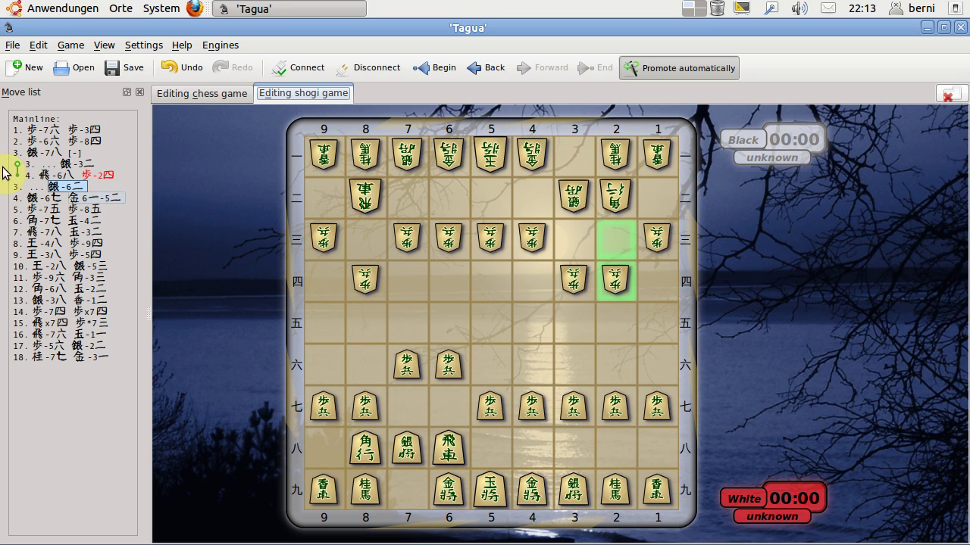
{"action": "left_click_drag", "start_coordinate": [656, 407], "coordinate": [654, 361]}
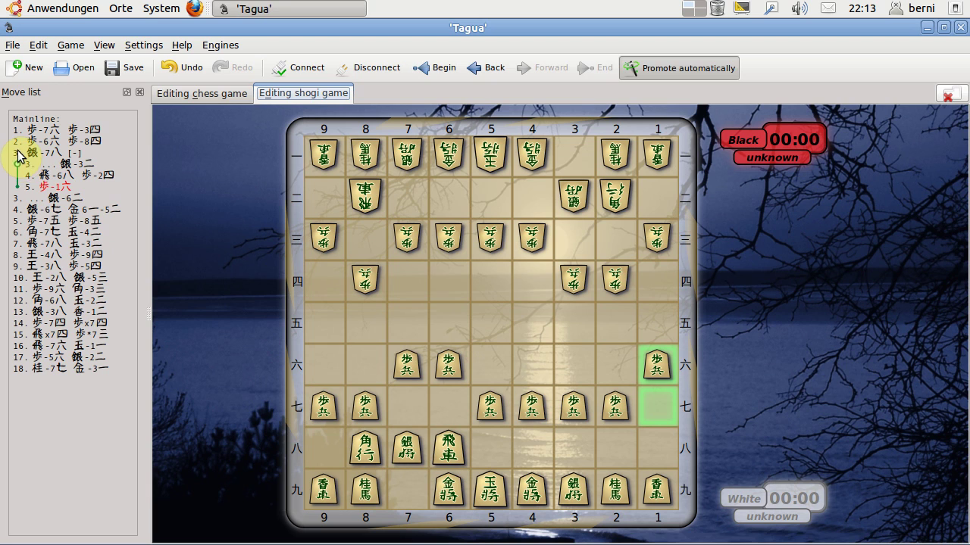
{"action": "left_click", "coordinate": [74, 154]}
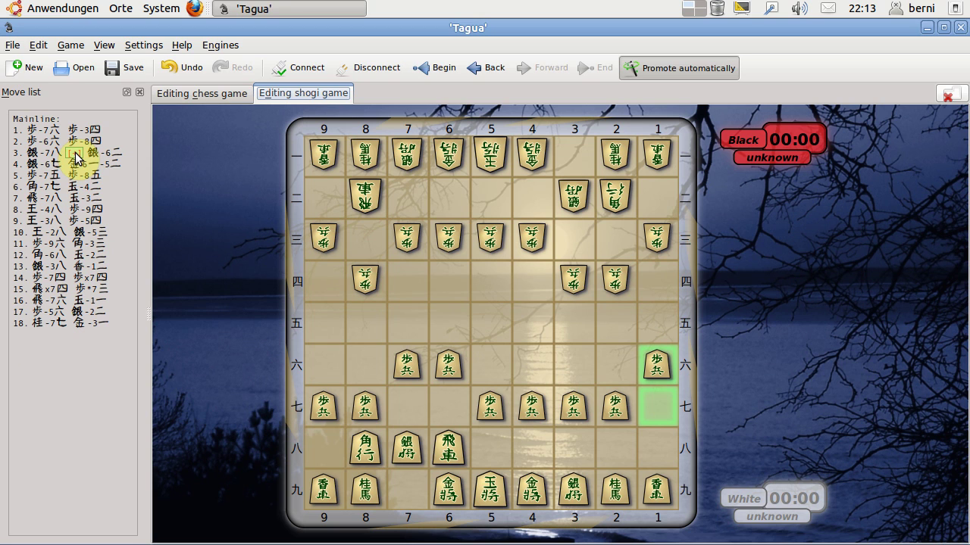
{"action": "left_click", "coordinate": [74, 154]}
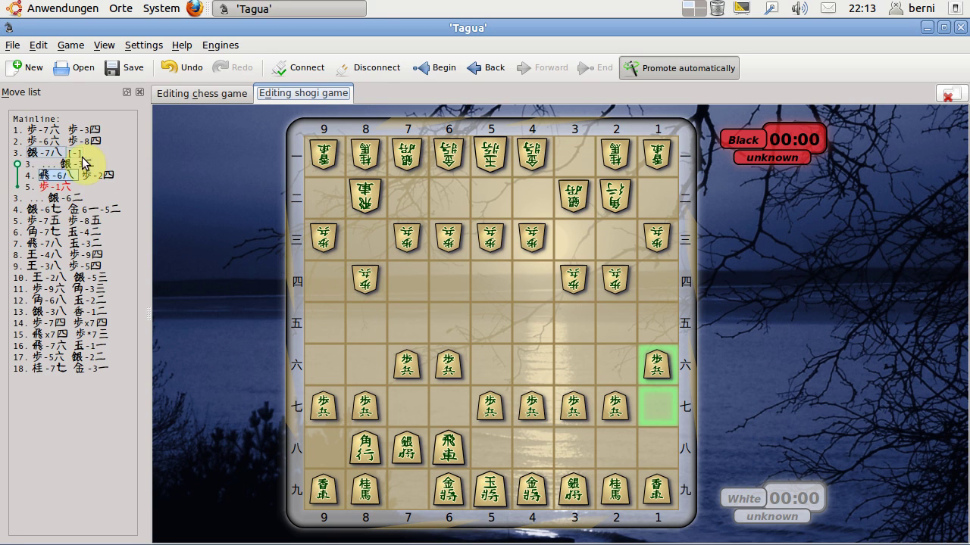
Add a nested variation after 飛-6八 by playing 歩-9四, 歩-1六, 歩-1四 and 歩-9六
{"action": "left_click", "coordinate": [61, 176]}
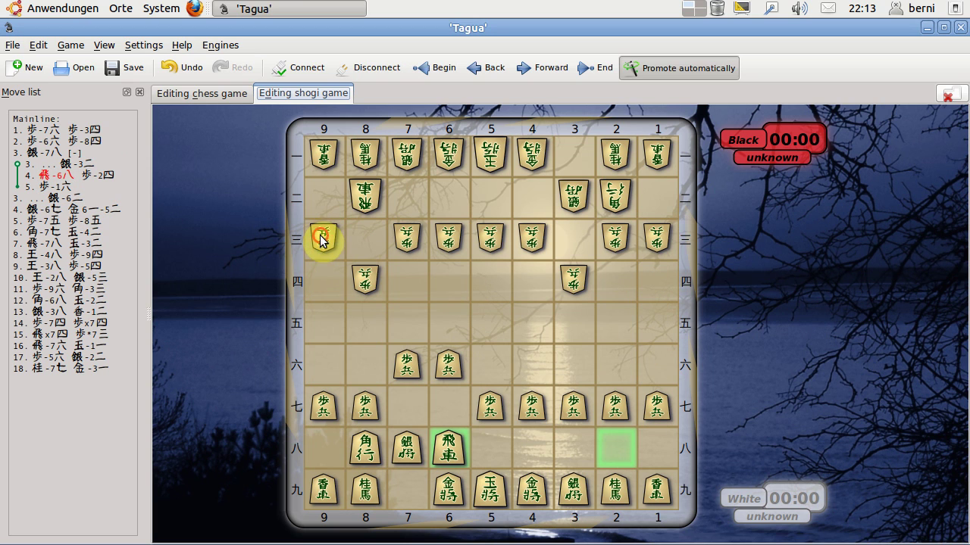
{"action": "left_click_drag", "start_coordinate": [324, 236], "coordinate": [324, 280]}
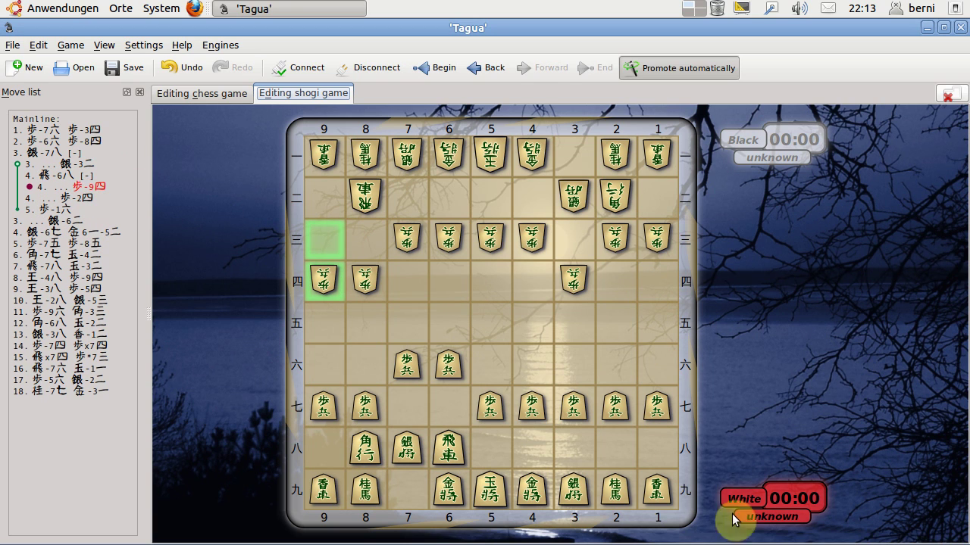
{"action": "left_click_drag", "start_coordinate": [663, 406], "coordinate": [657, 369]}
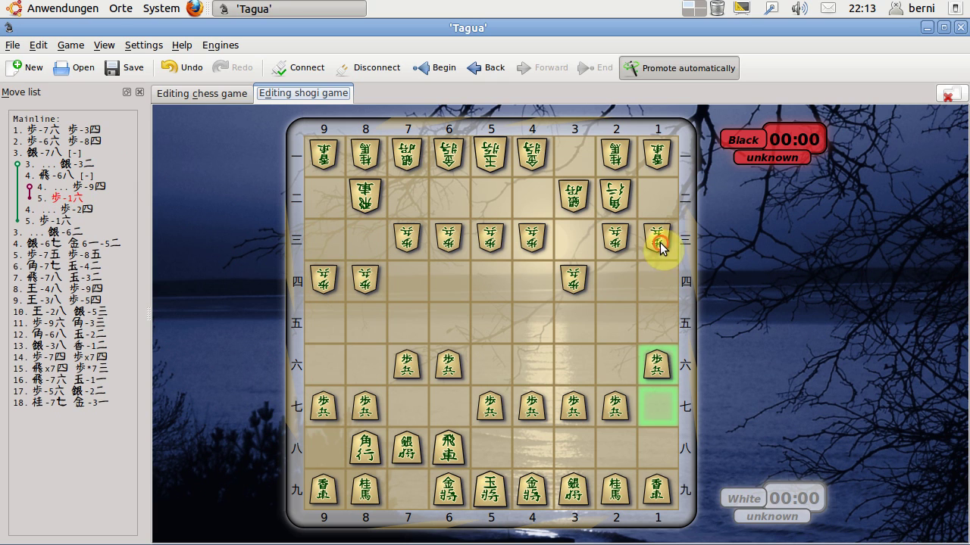
{"action": "left_click_drag", "start_coordinate": [658, 240], "coordinate": [659, 286]}
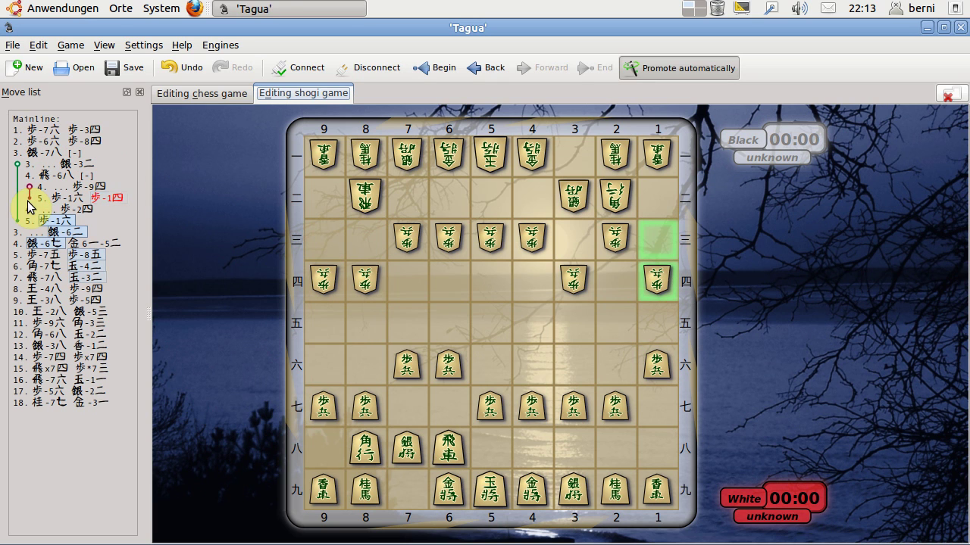
{"action": "left_click_drag", "start_coordinate": [323, 406], "coordinate": [322, 371]}
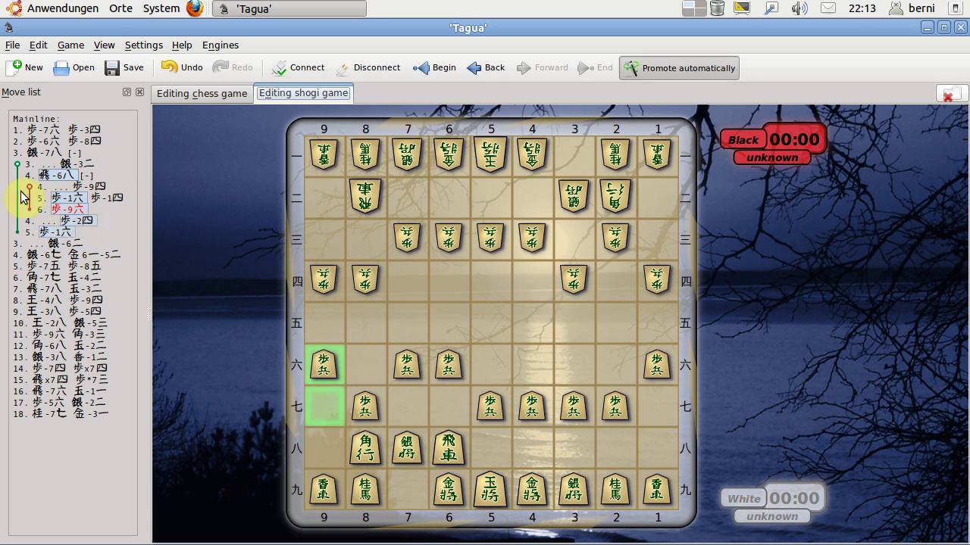
Collapse the nested variation, leave the outer one expanded, and jump to move 15, 飛x7四
{"action": "left_click", "coordinate": [87, 175]}
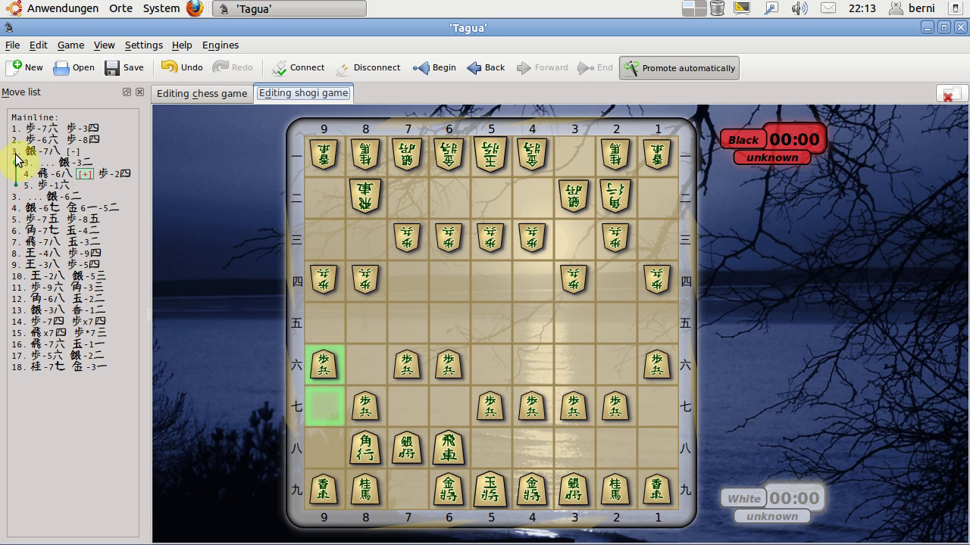
{"action": "left_click", "coordinate": [72, 155]}
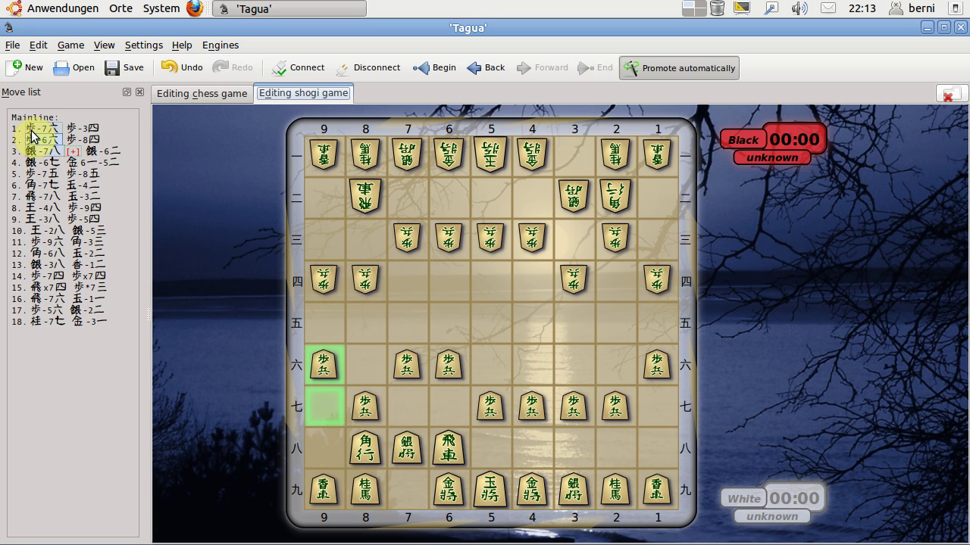
{"action": "left_click", "coordinate": [74, 153]}
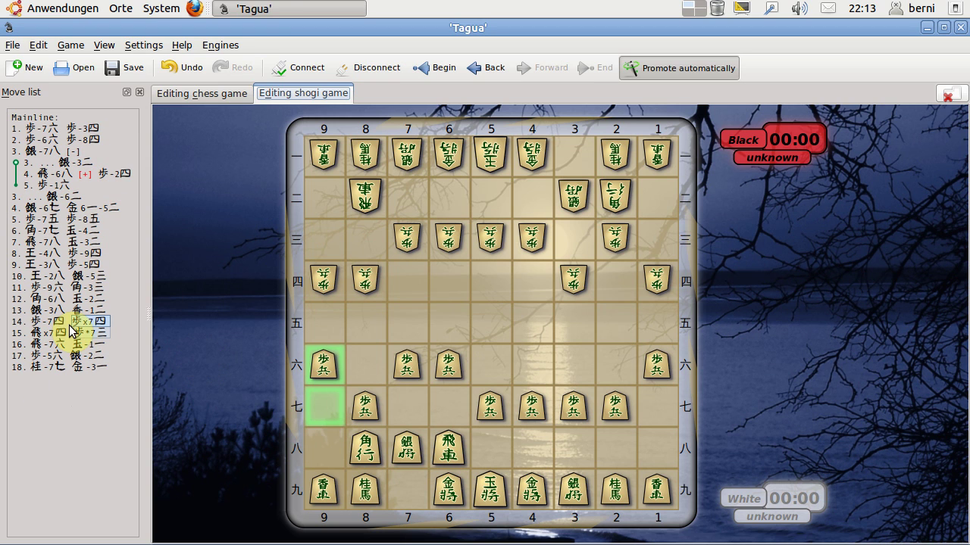
{"action": "left_click", "coordinate": [38, 334]}
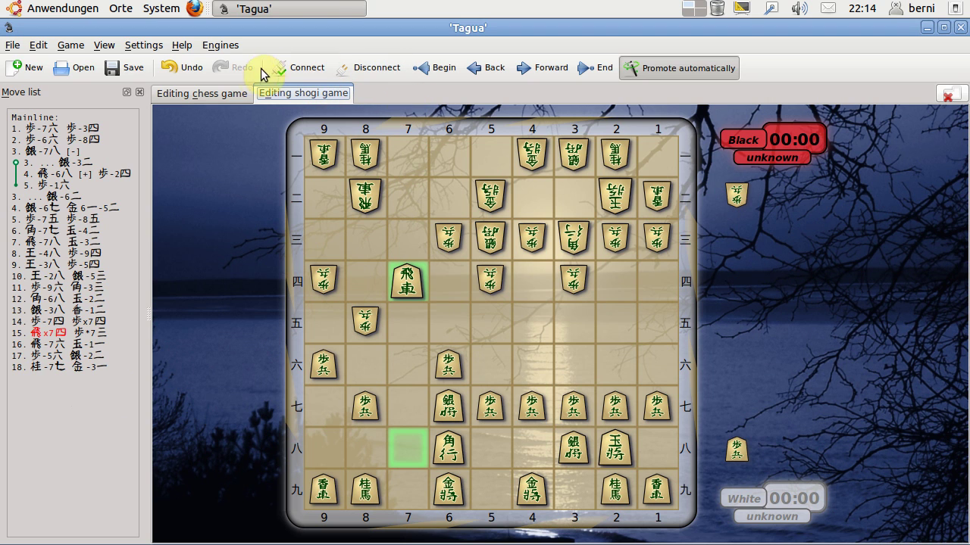
Switch to the chess game and show the console
{"action": "left_click", "coordinate": [201, 96]}
{"action": "left_click", "coordinate": [105, 45]}
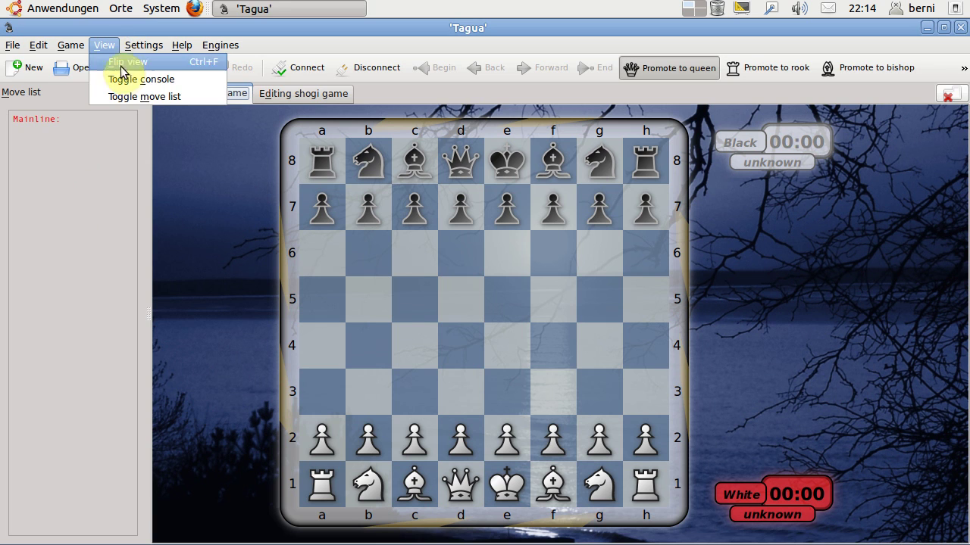
{"action": "left_click", "coordinate": [136, 83]}
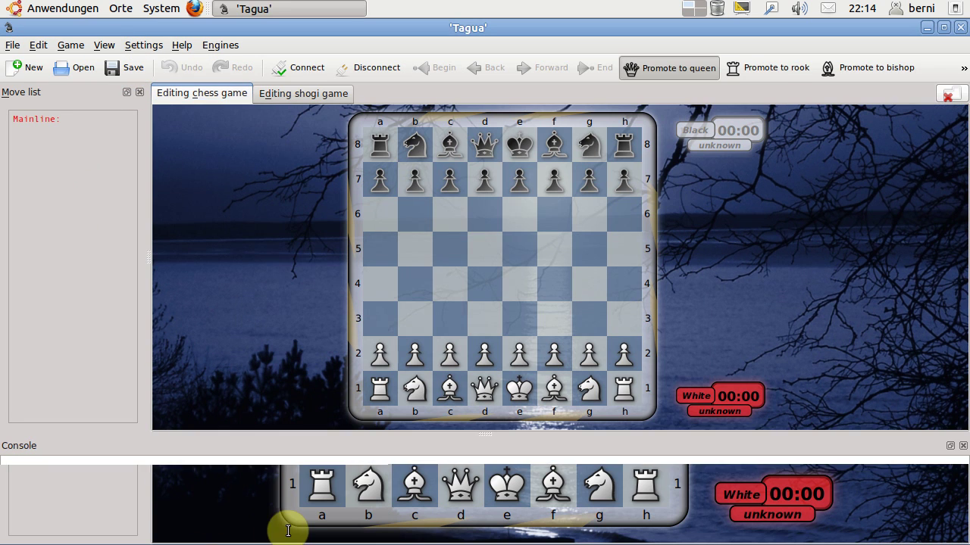
Connect to the chess server freechess.org on port 5000, entering the account password with the login dialog moved out of view
{"action": "left_click", "coordinate": [314, 67]}
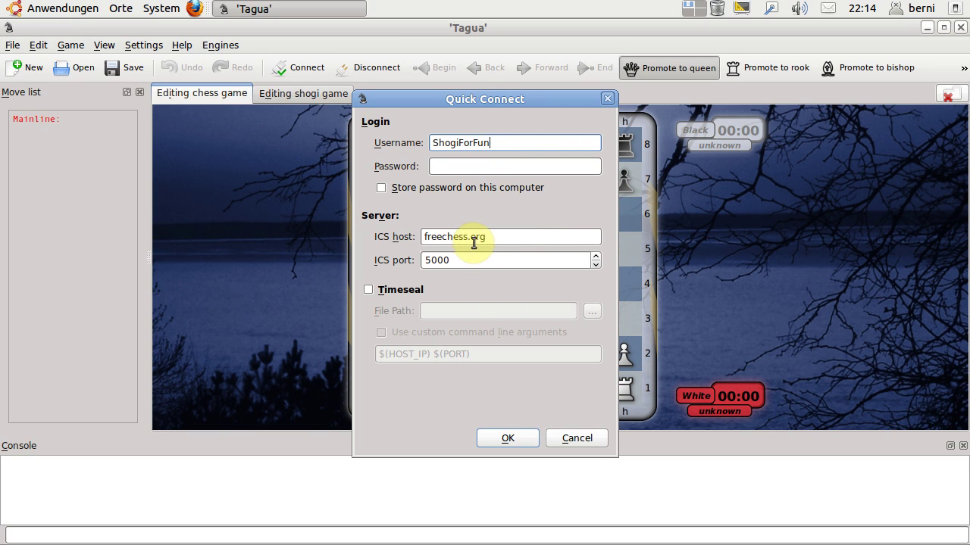
{"action": "left_click_drag", "start_coordinate": [519, 234], "coordinate": [409, 236]}
{"action": "left_click", "coordinate": [504, 166]}
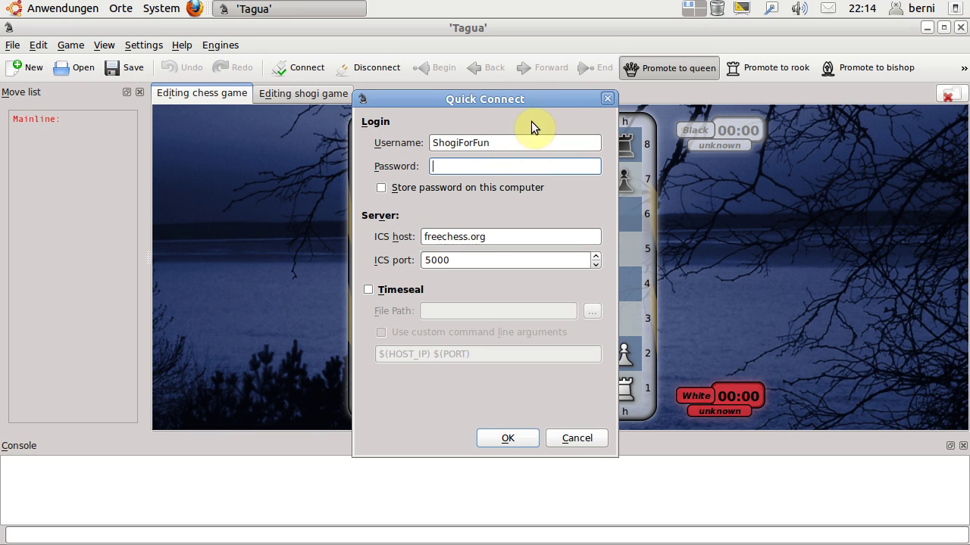
{"action": "left_click_drag", "start_coordinate": [532, 104], "coordinate": [521, 497]}
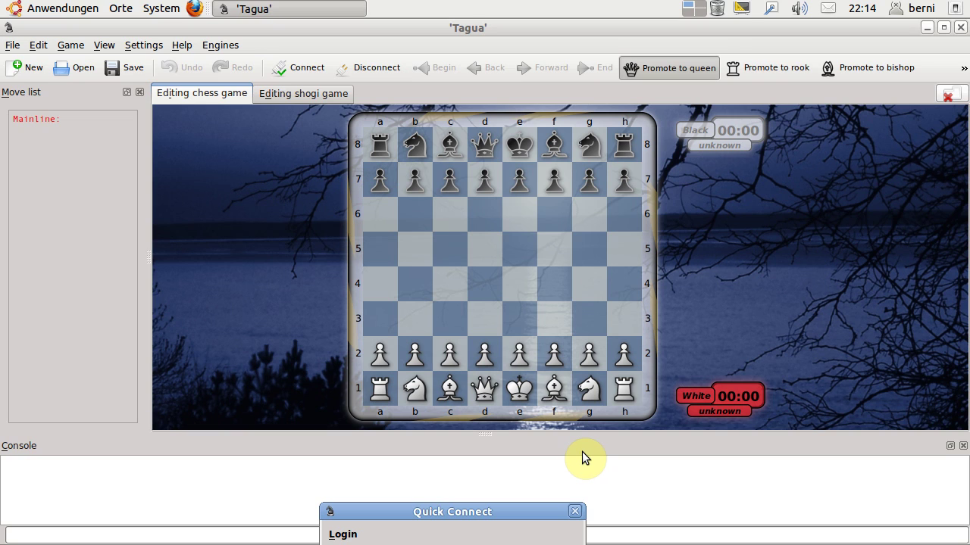
{"action": "key", "text": "Escape"}
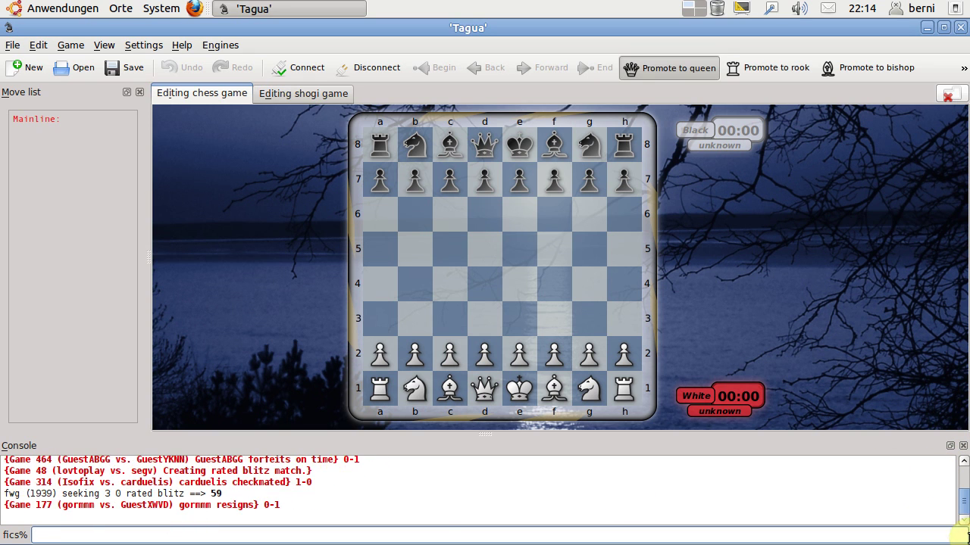
Find the newly created unrated blitz match in the console output and observe game 133
{"action": "left_click", "coordinate": [962, 462]}
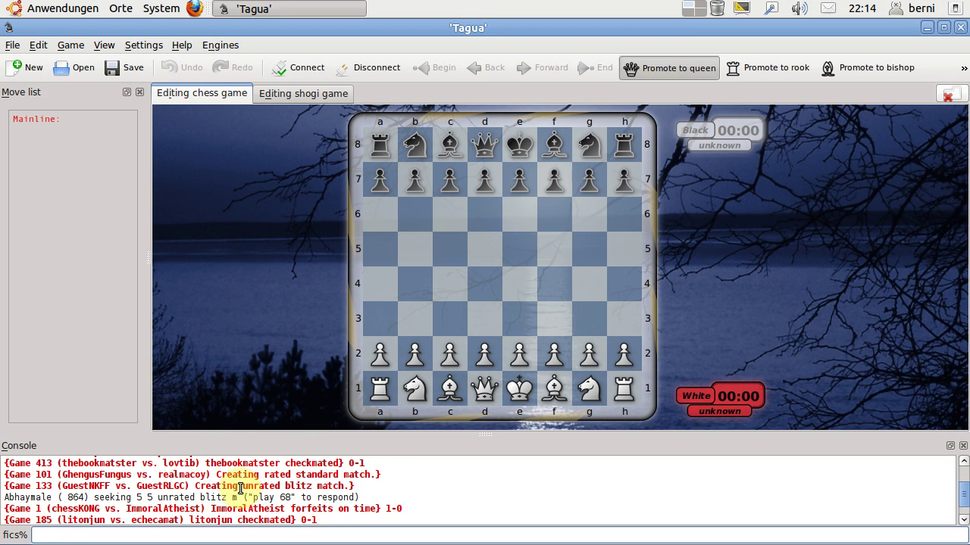
{"action": "left_click", "coordinate": [57, 538]}
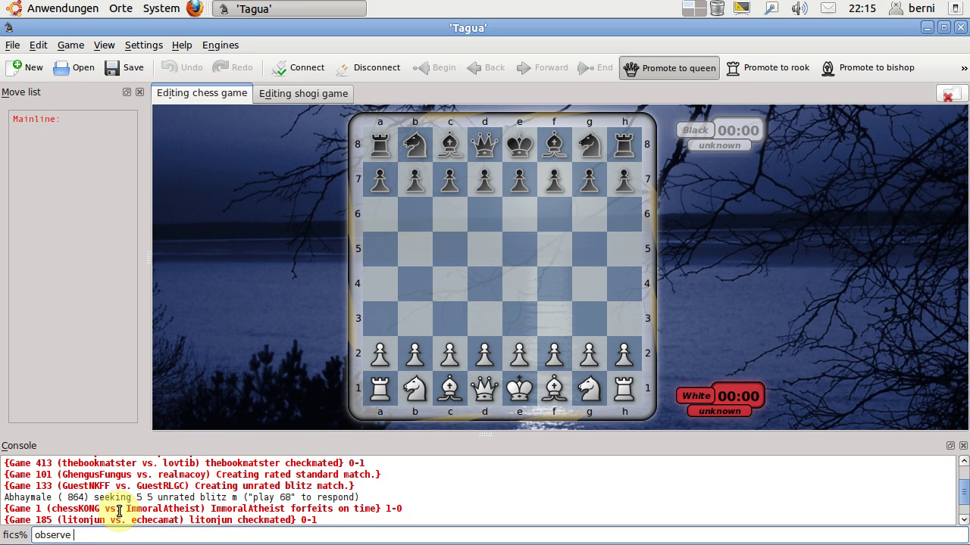
{"action": "key", "text": "Return"}
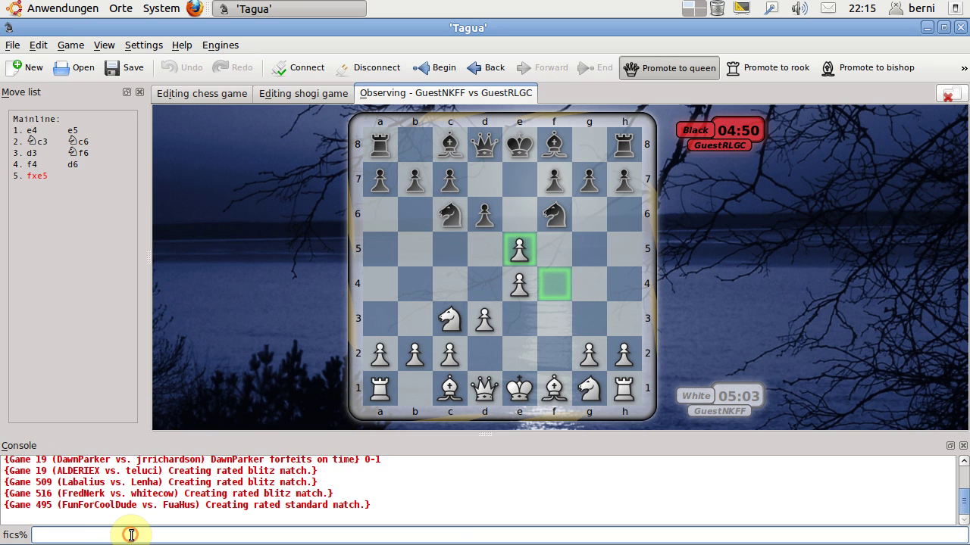
Look back through the console output for another new match and observe game 541
{"action": "left_click", "coordinate": [964, 461]}
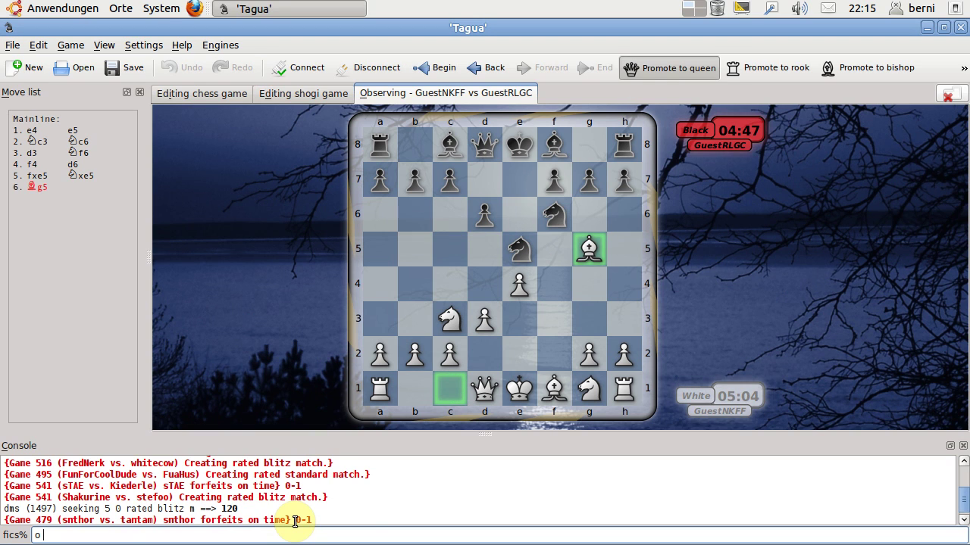
{"action": "type", "text": "541"}
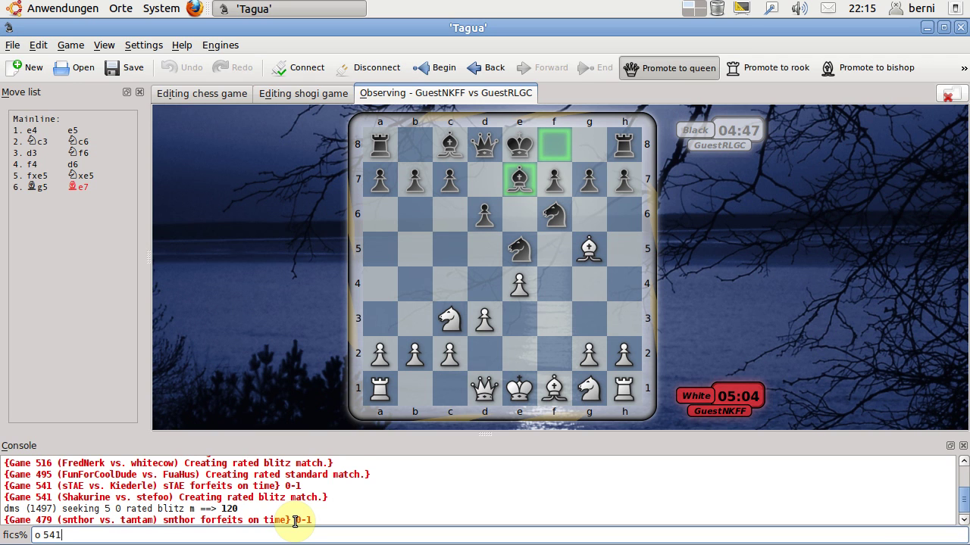
{"action": "key", "text": "Return"}
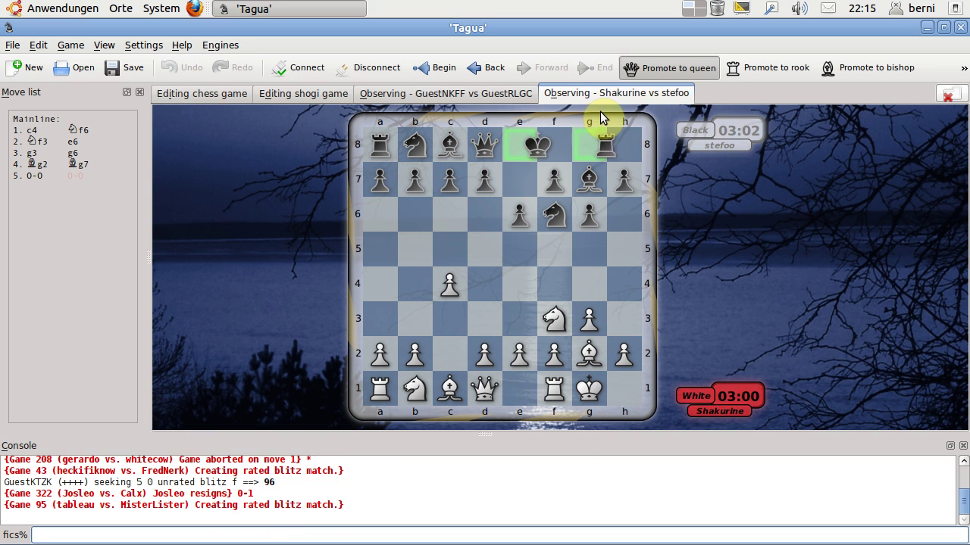
Go back through the first observed game and the chess board to the shogi game, and hide the console
{"action": "left_click", "coordinate": [487, 102]}
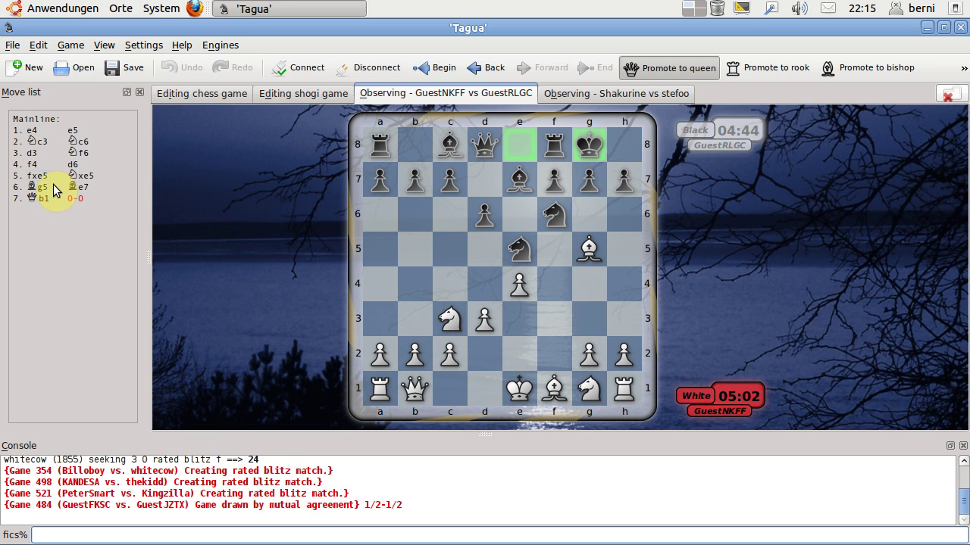
{"action": "left_click", "coordinate": [209, 97]}
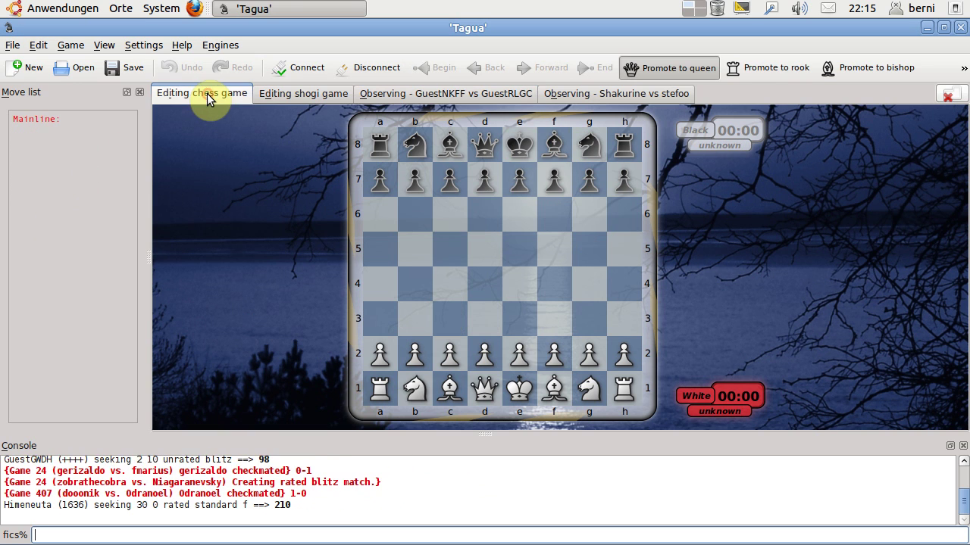
{"action": "left_click", "coordinate": [311, 95]}
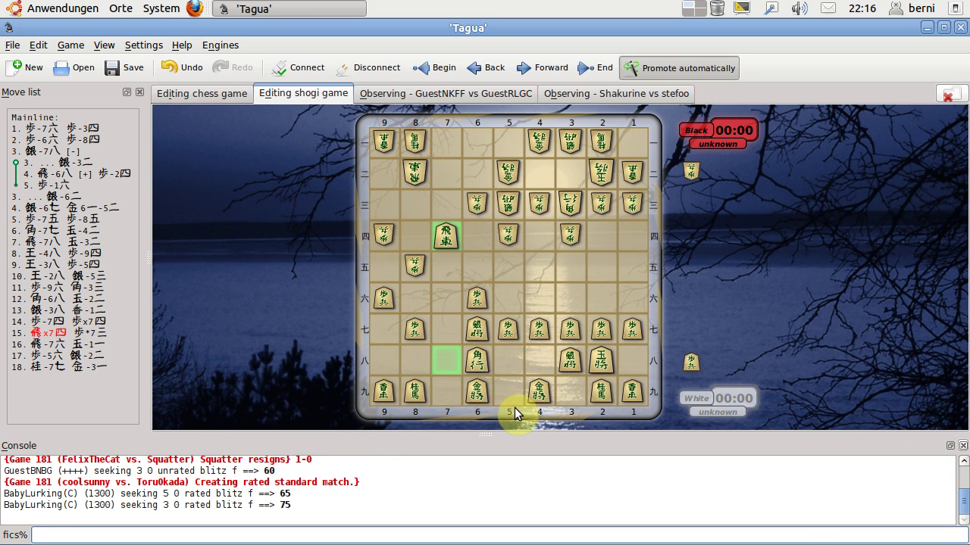
{"action": "key", "text": "F9"}
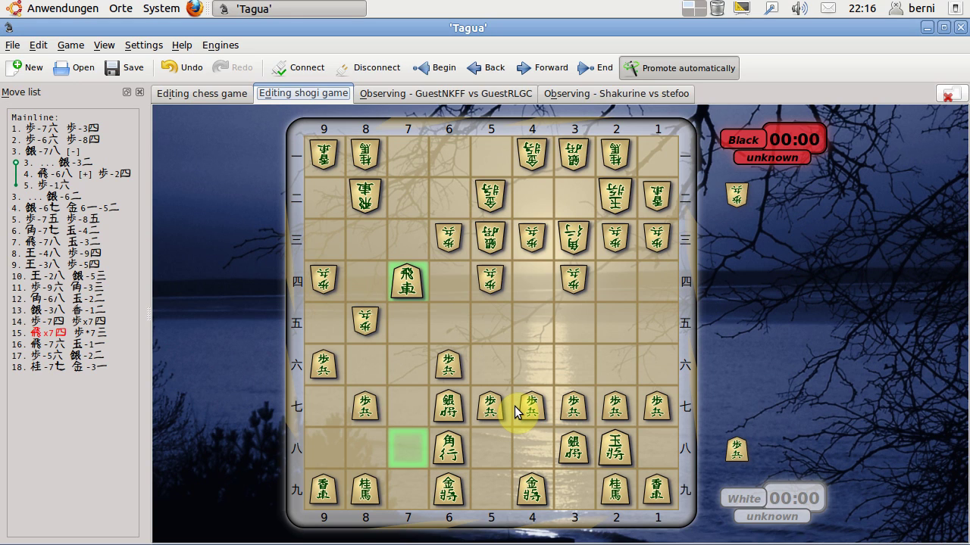